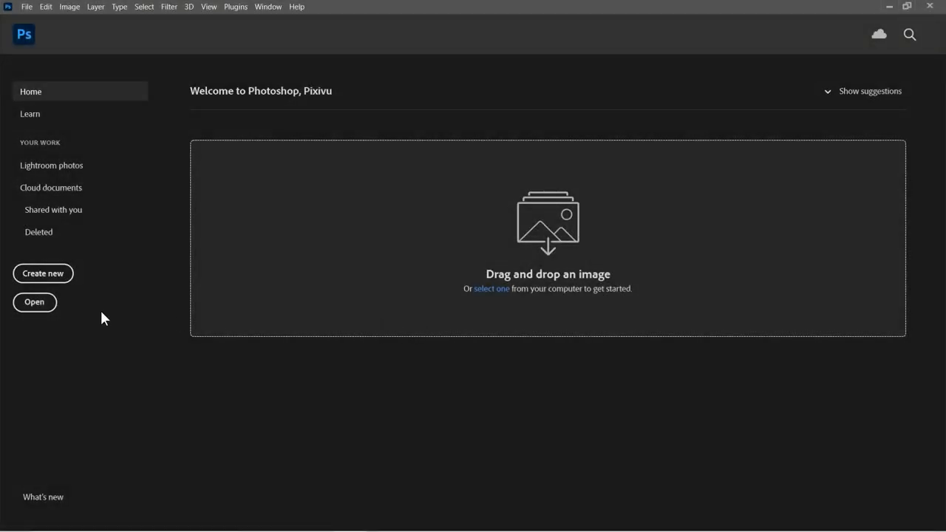
- Open the horse photo 501965551.jpg
left_click(34, 301)
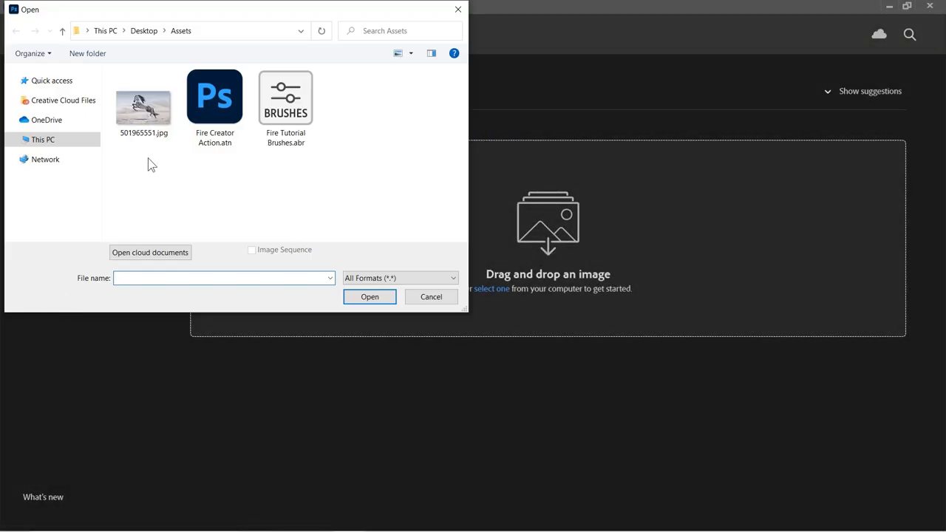
left_click(145, 129)
left_click(370, 296)
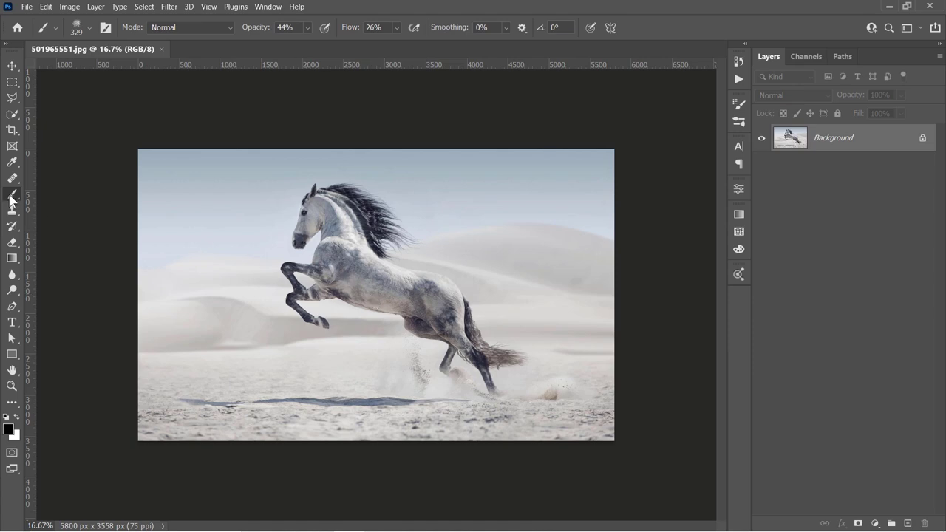
- Import the Fire Tutorial Brushes.abr brush set into the brush presets
left_click(88, 26)
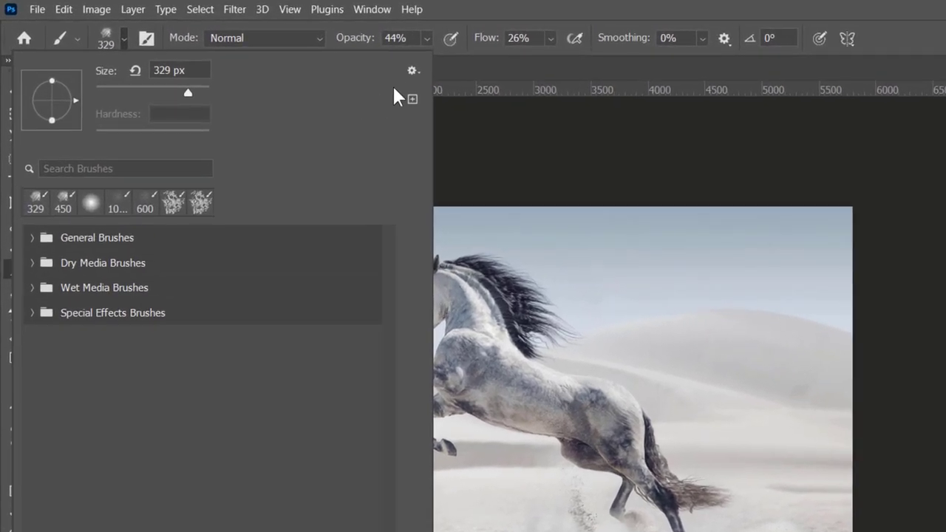
left_click(297, 51)
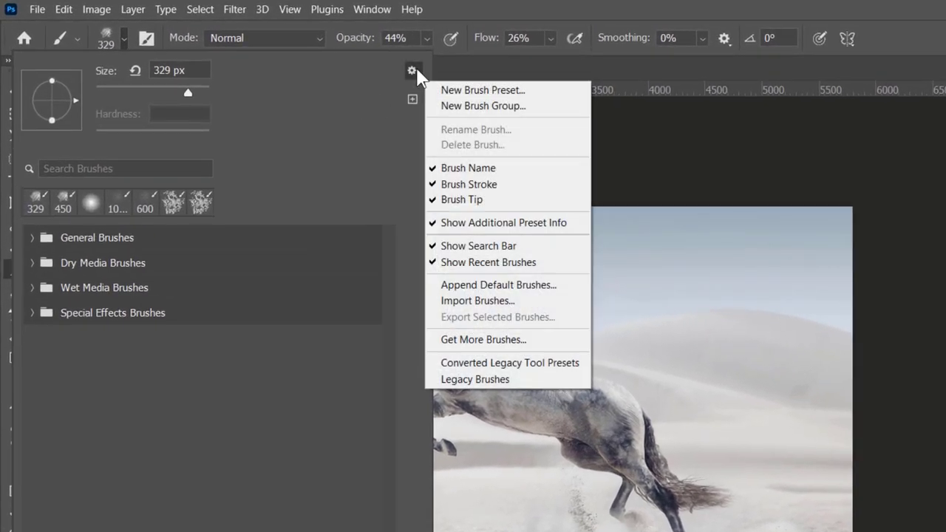
left_click(478, 301)
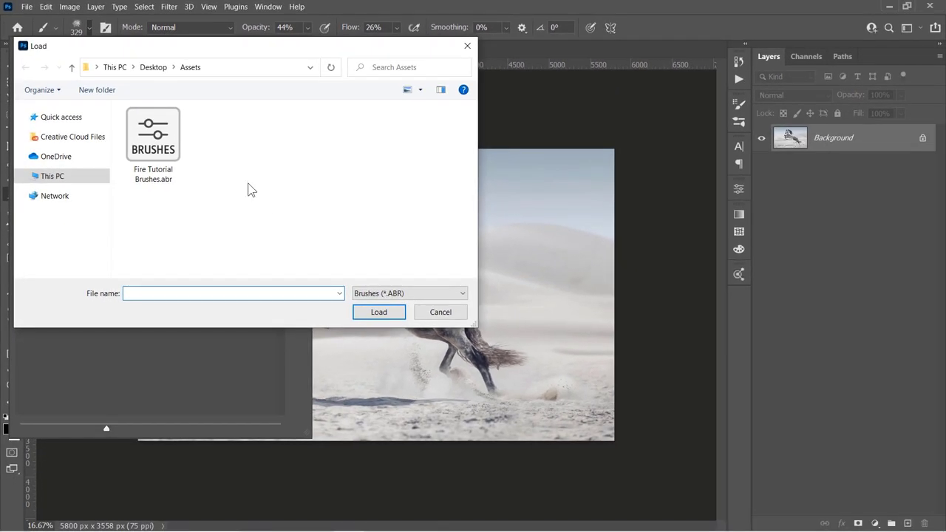
left_click(161, 158)
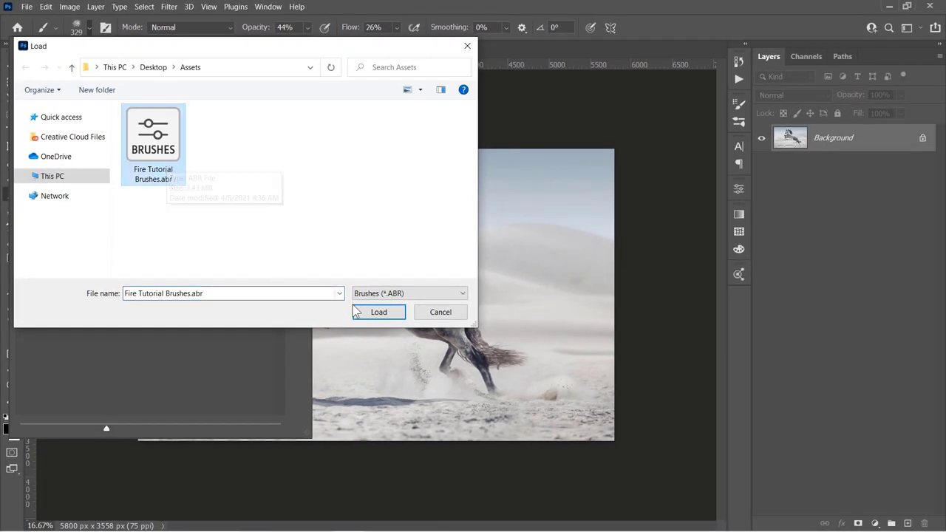
left_click(378, 312)
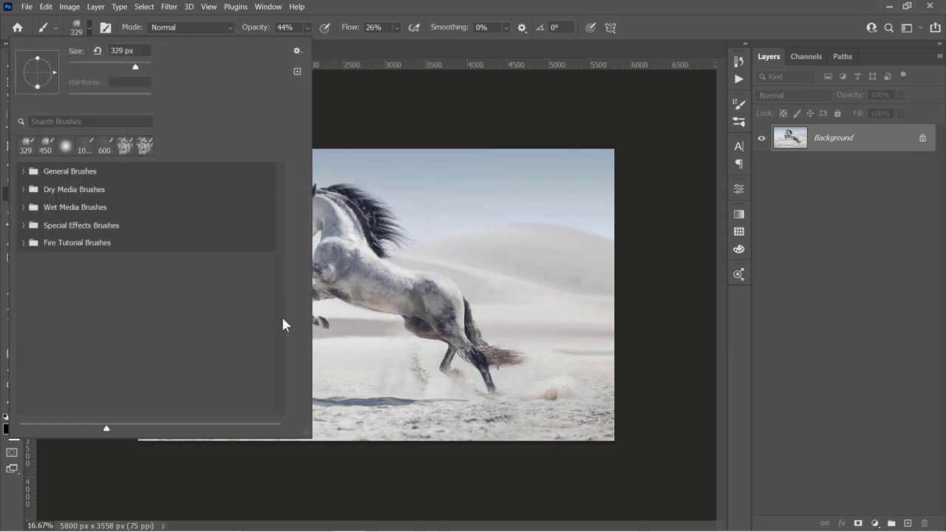
- Expand the Fire Tutorial Brushes folder to review its Fire, smoke and Particles brushes
left_click(24, 244)
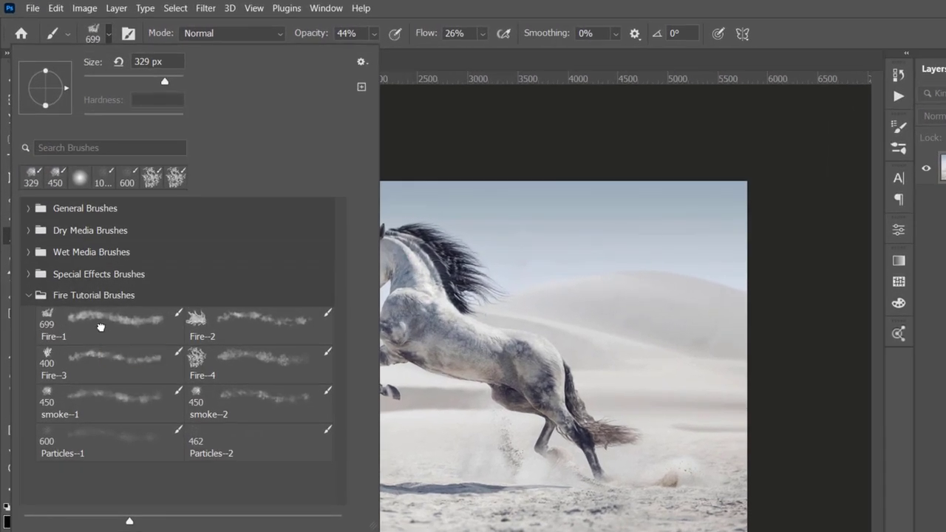
left_click(101, 327)
left_click(238, 363, "shift")
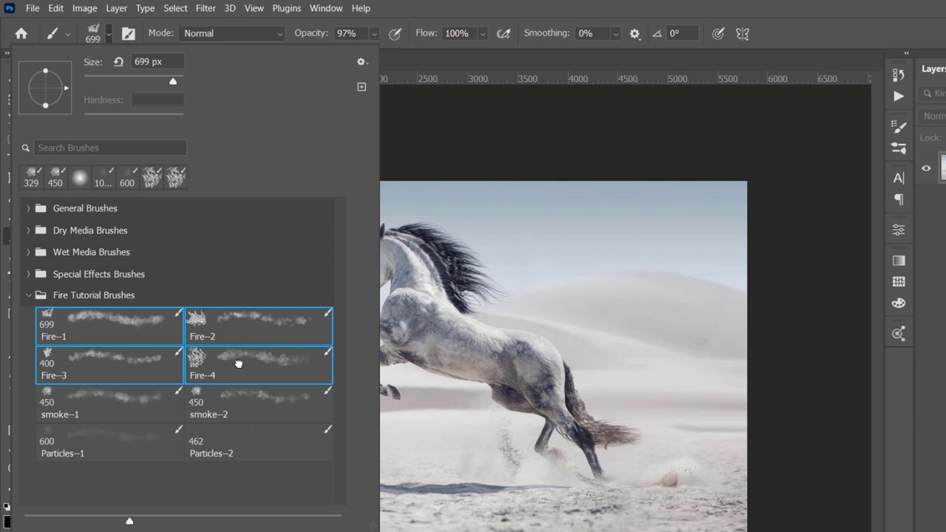
left_click(113, 406)
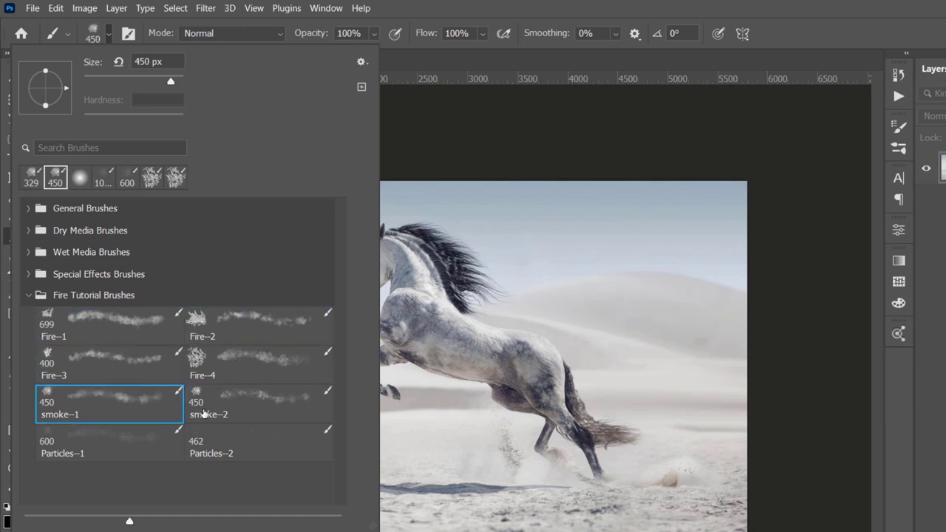
left_click(252, 409, "shift")
left_click(120, 445)
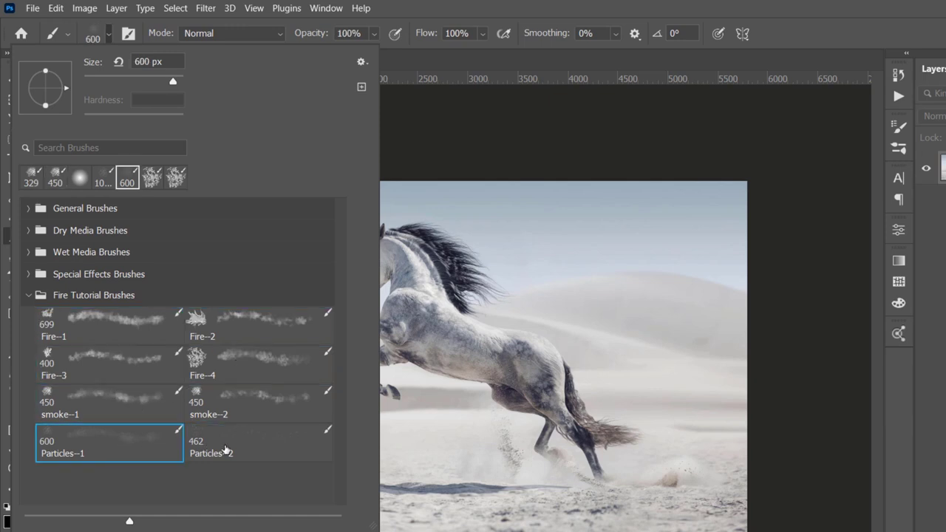
left_click(269, 446, "shift")
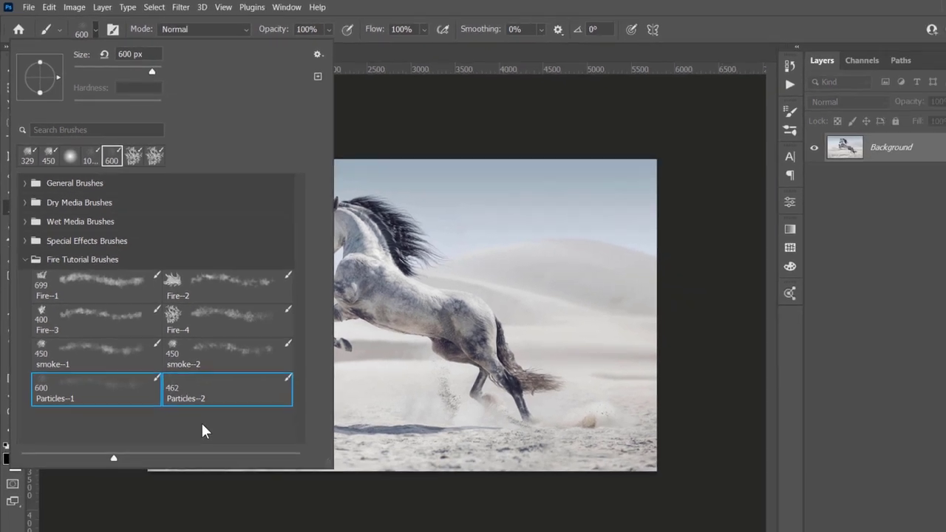
left_click(203, 432)
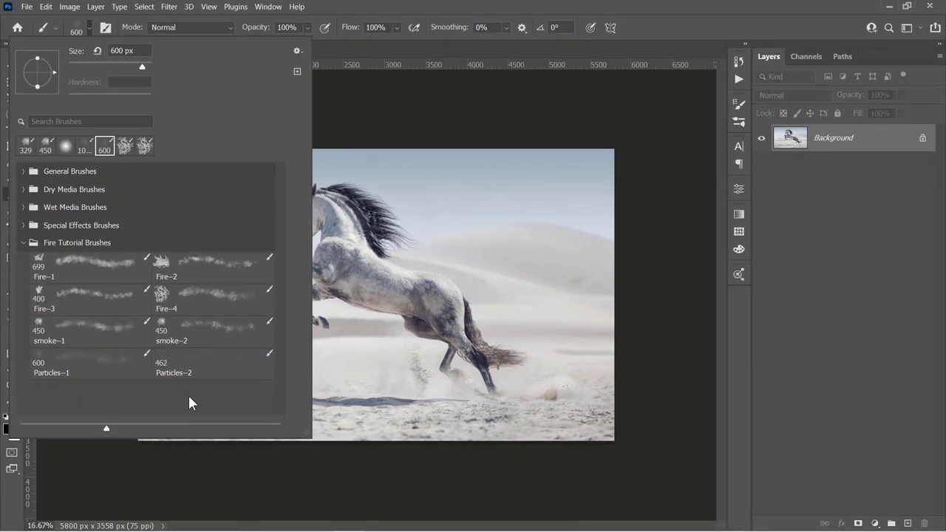
- Choose the Fire--4 brush with orange #ff9c00 as the foreground colour
left_click(203, 298)
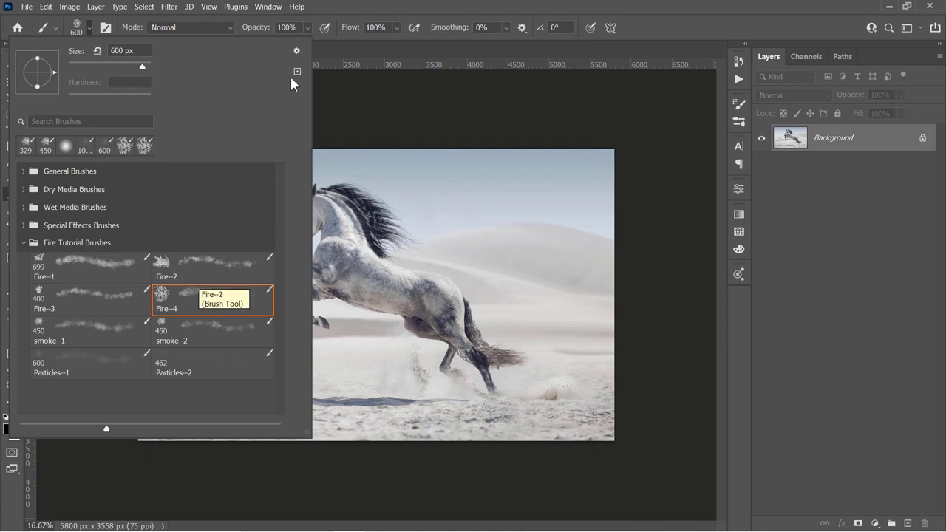
left_click(340, 13)
left_click(9, 431)
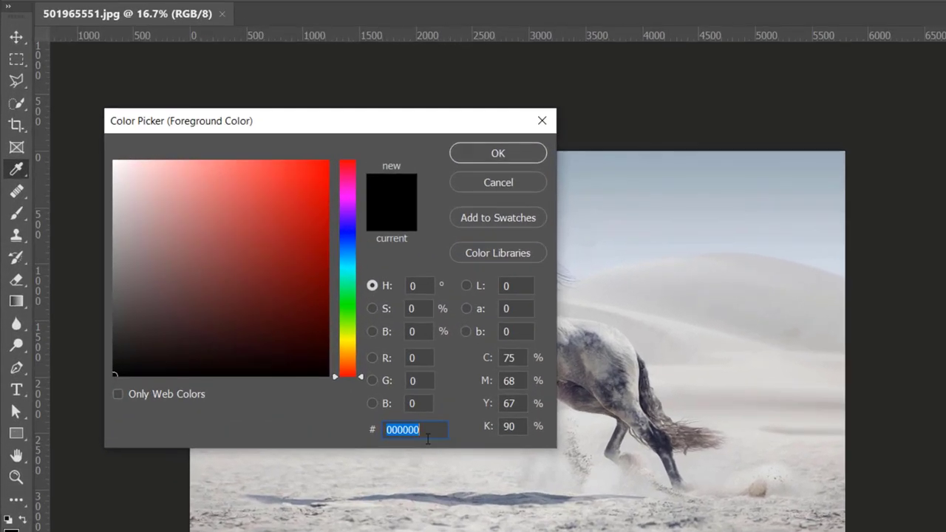
type("ff9c00")
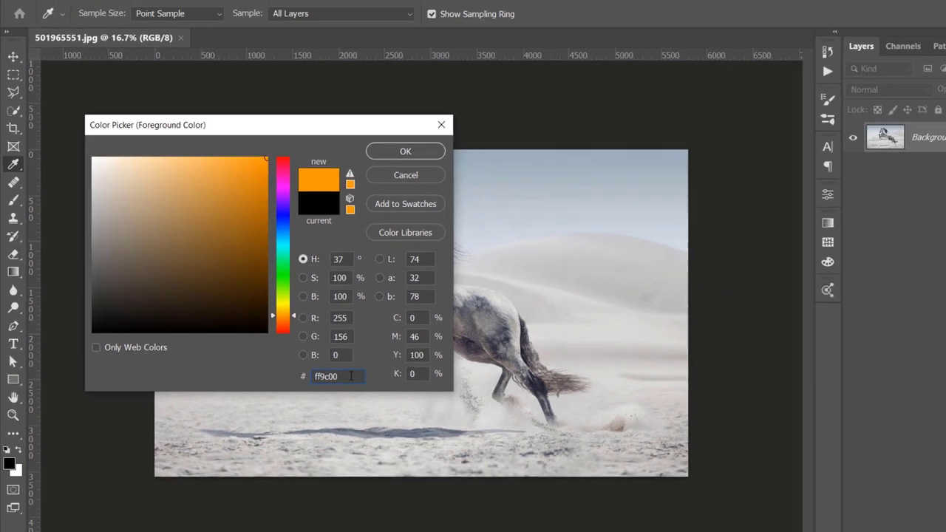
double_click(350, 376)
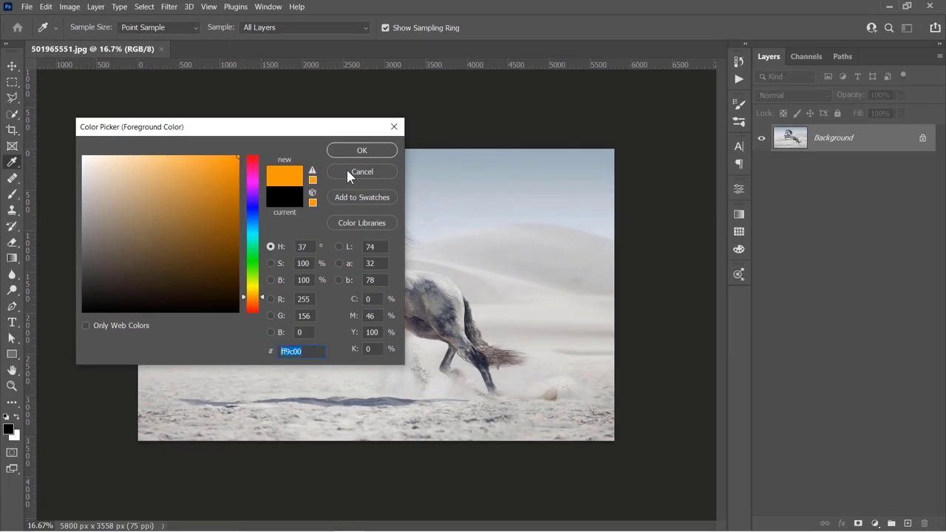
left_click(360, 151)
- On a new layer, paint orange smoke from the mane rightward into the sky
key("b")
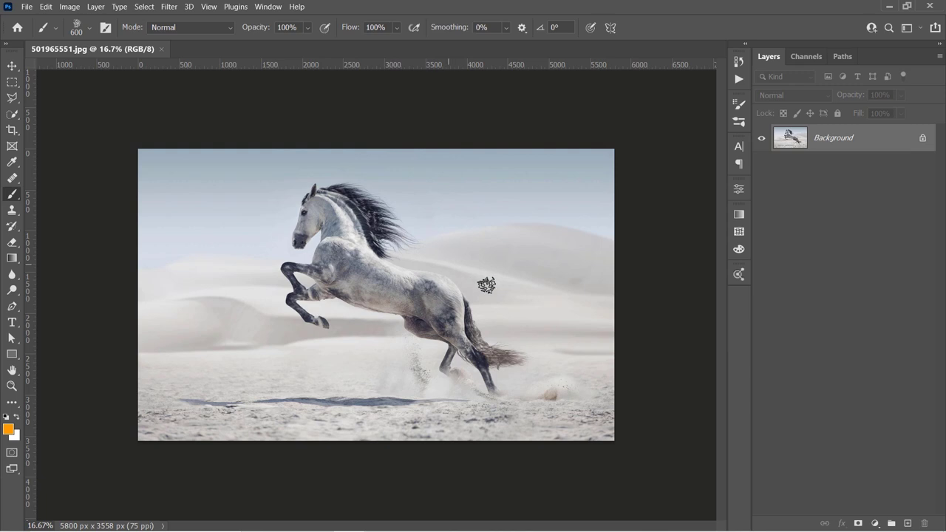
left_click(908, 524)
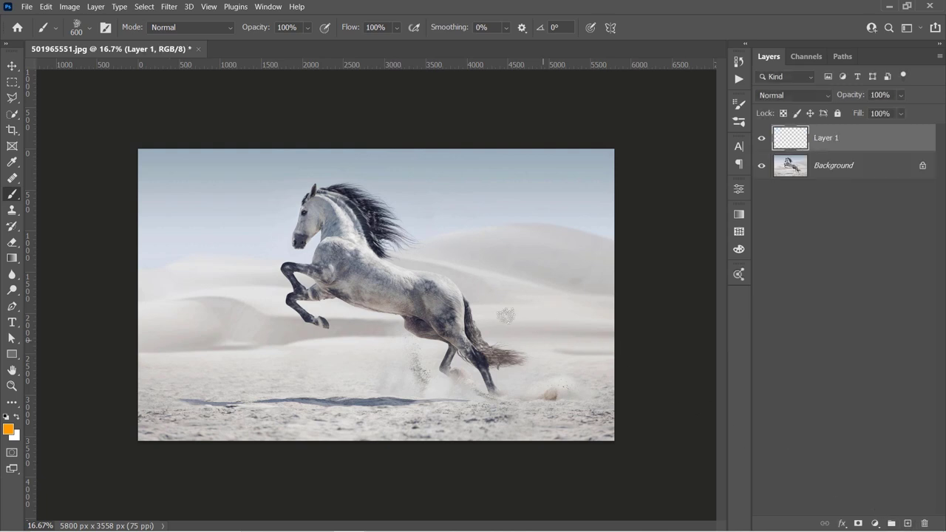
mouse_move(347, 196)
left_mouse_down()
mouse_move(399, 199)
mouse_move(375, 210)
mouse_move(491, 222)
mouse_move(392, 238)
mouse_move(399, 248)
mouse_move(458, 241)
mouse_move(457, 215)
mouse_move(538, 210)
mouse_move(413, 199)
mouse_move(533, 211)
mouse_move(526, 226)
left_mouse_up()
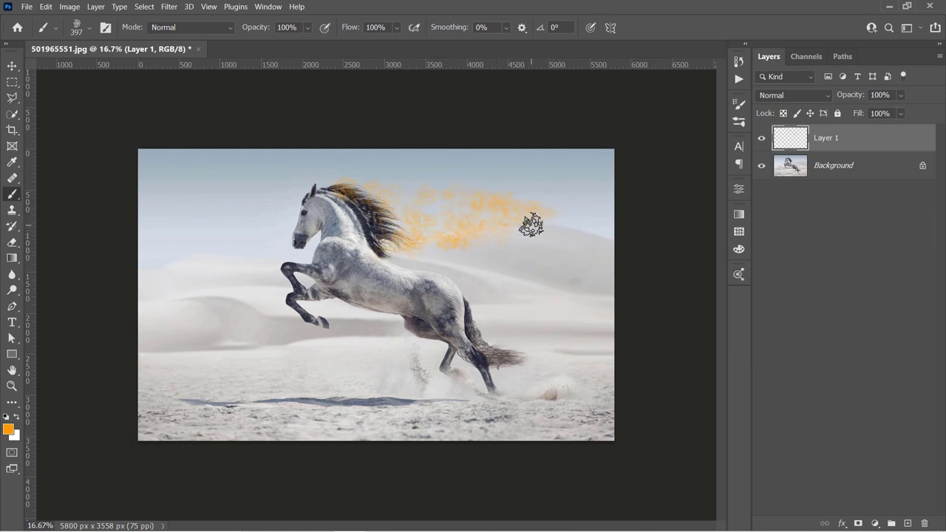
key("ctrl+z")
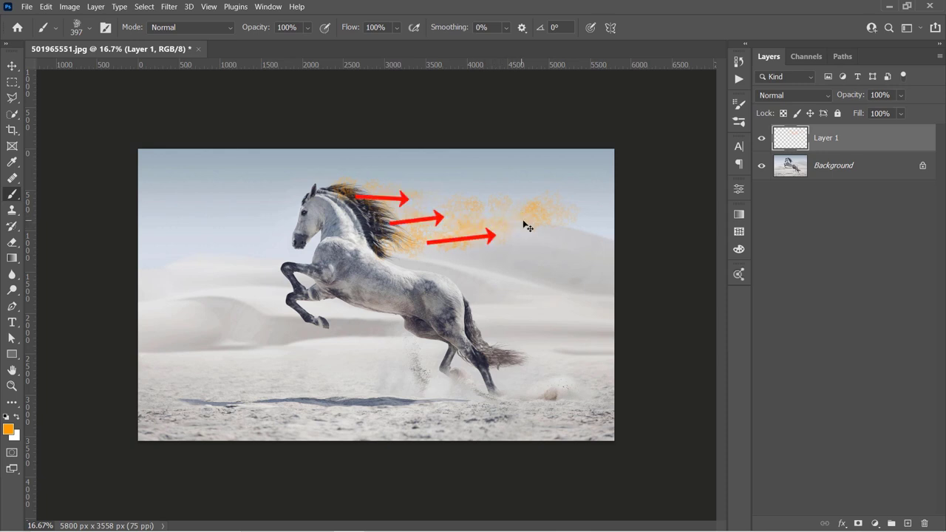
mouse_move(521, 221)
left_mouse_down()
mouse_move(427, 213)
mouse_move(401, 225)
mouse_move(464, 208)
mouse_move(433, 200)
mouse_move(438, 242)
mouse_move(371, 196)
mouse_move(349, 193)
mouse_move(377, 244)
left_mouse_up()
key("bracketleft")
key("bracketleft")
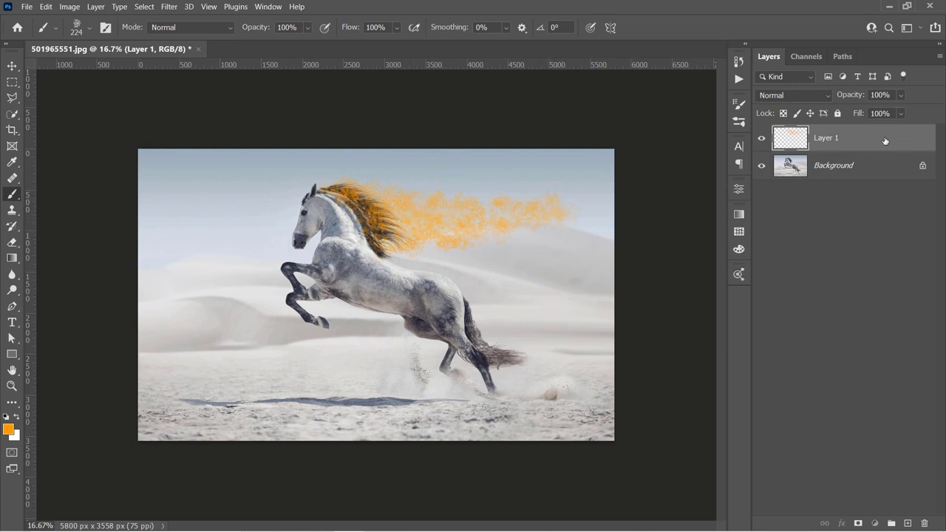
- Duplicate the fire layer and blend the copy as Vivid Light
key("ctrl+j")
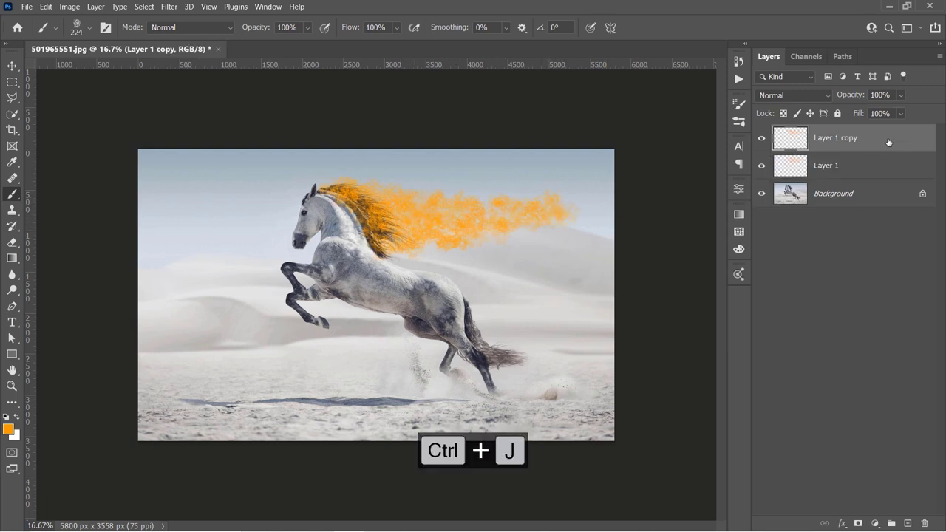
left_click(806, 93)
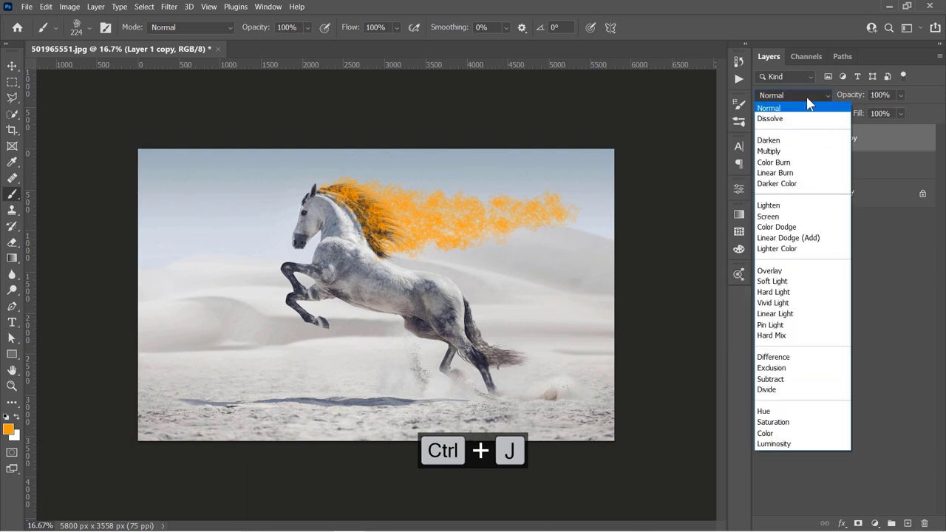
left_click(778, 303)
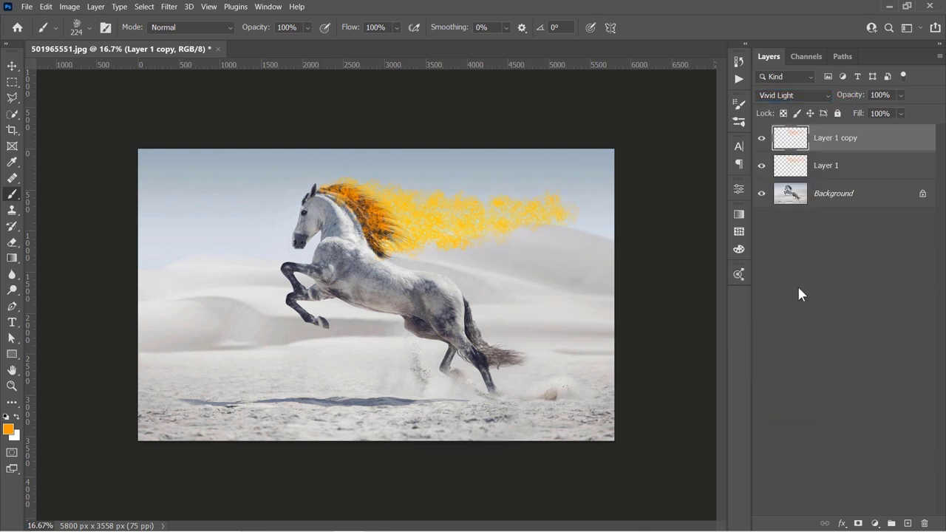
- Duplicate it again and blend this second copy as Color Dodge
key("ctrl+j")
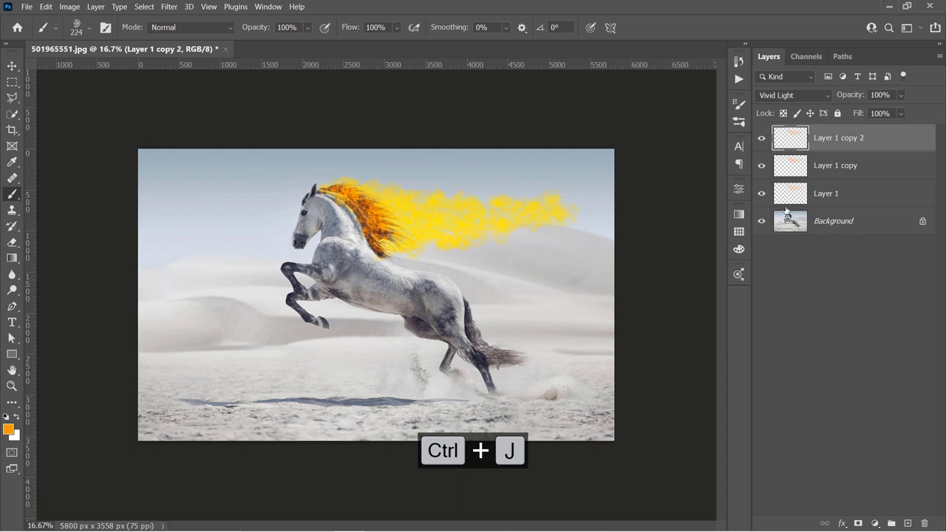
left_click(793, 96)
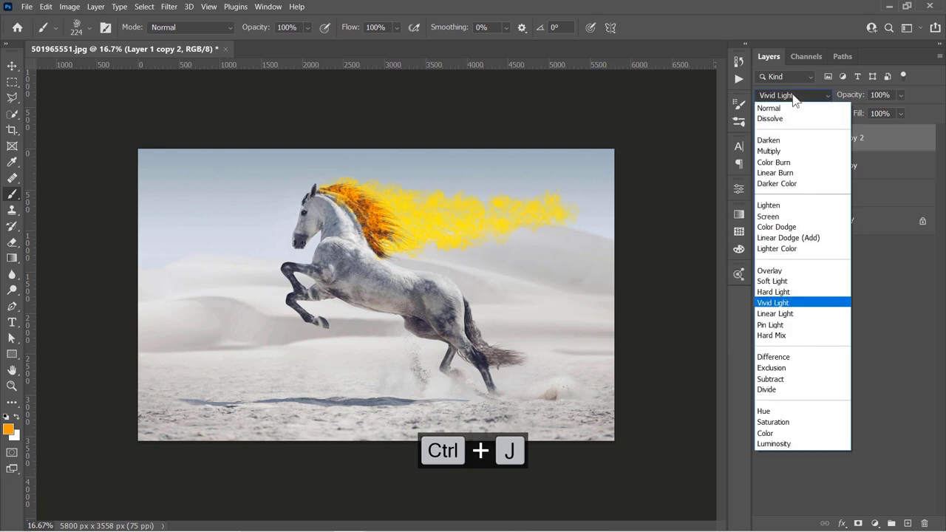
left_click(797, 226)
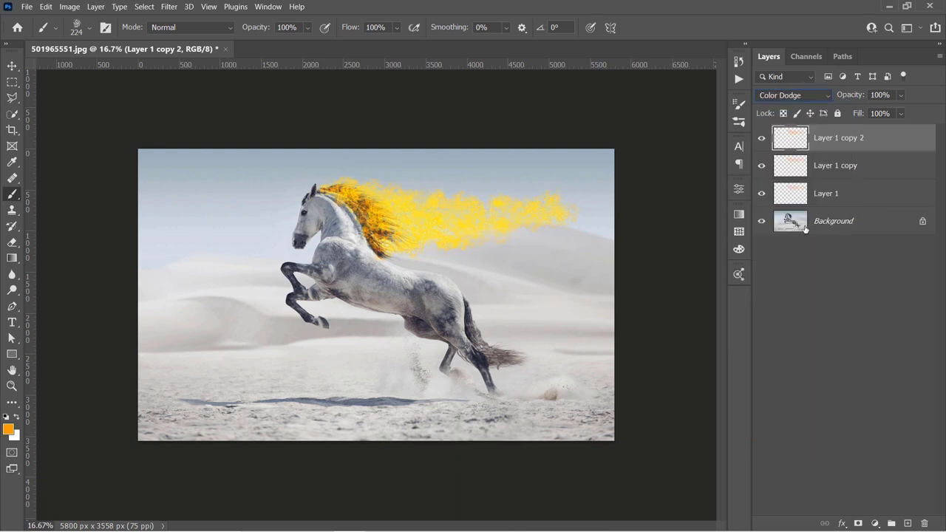
- Add a black (#000000) solid colour fill layer above Background
left_click(873, 228)
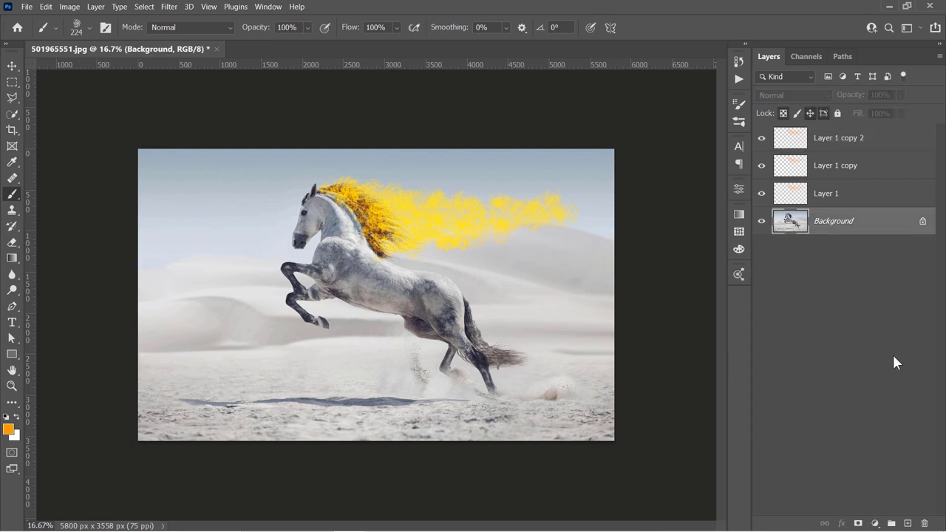
left_click(881, 522)
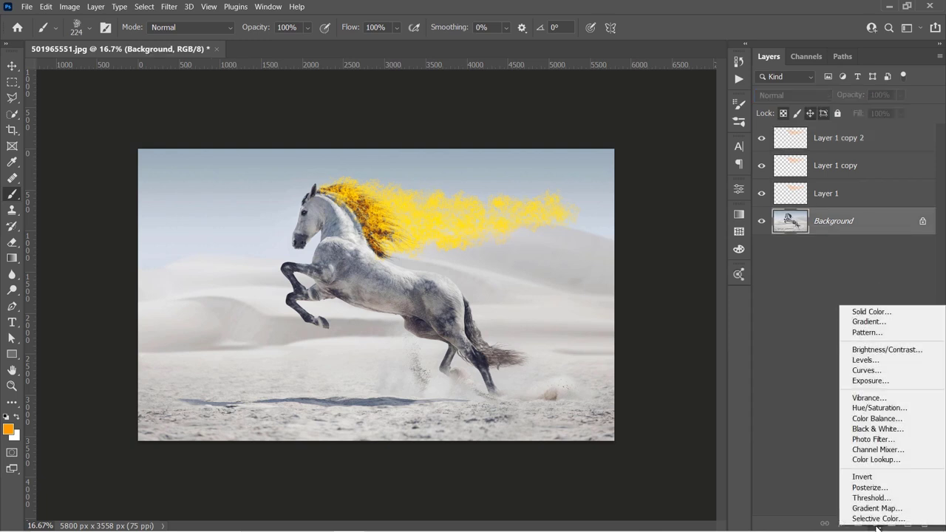
left_click(894, 312)
type("000000")
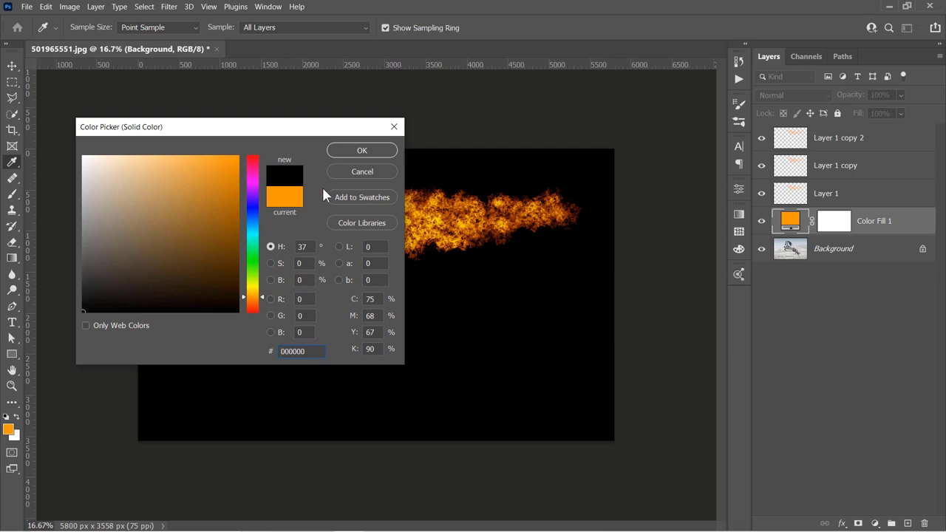
left_click(361, 151)
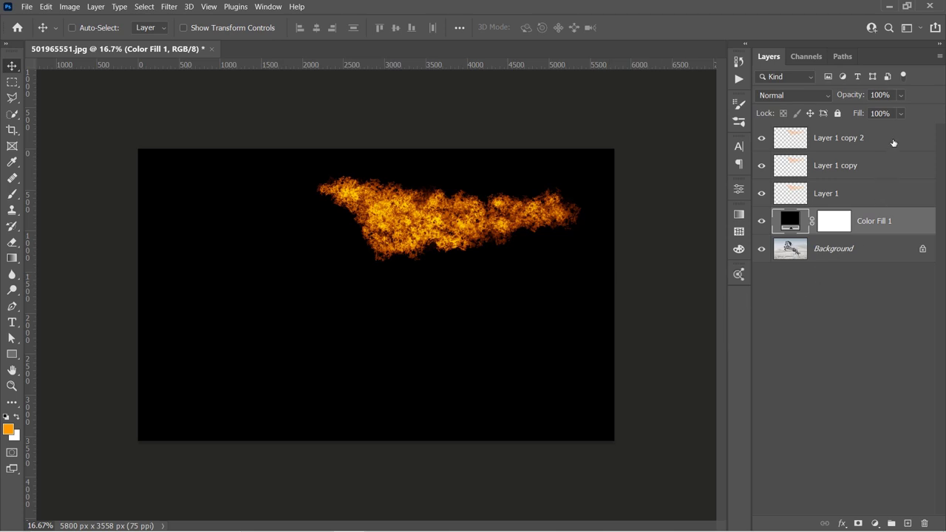
- Convert the fire layers and black fill into one smart object
key("shift")
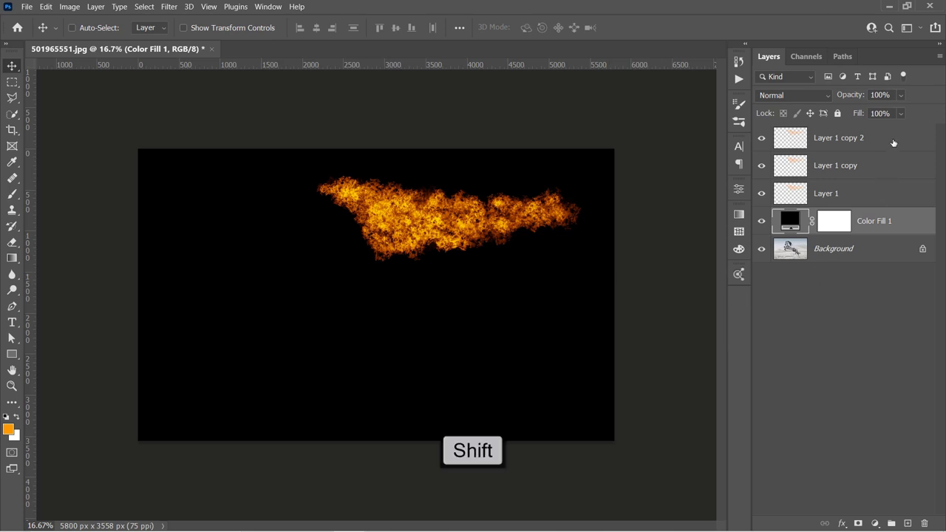
left_click(893, 141, "shift")
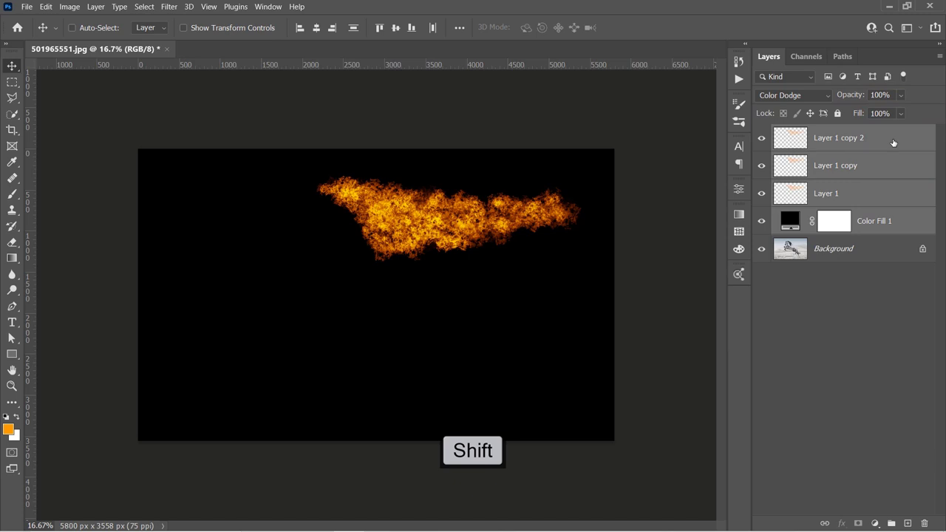
right_click(893, 142)
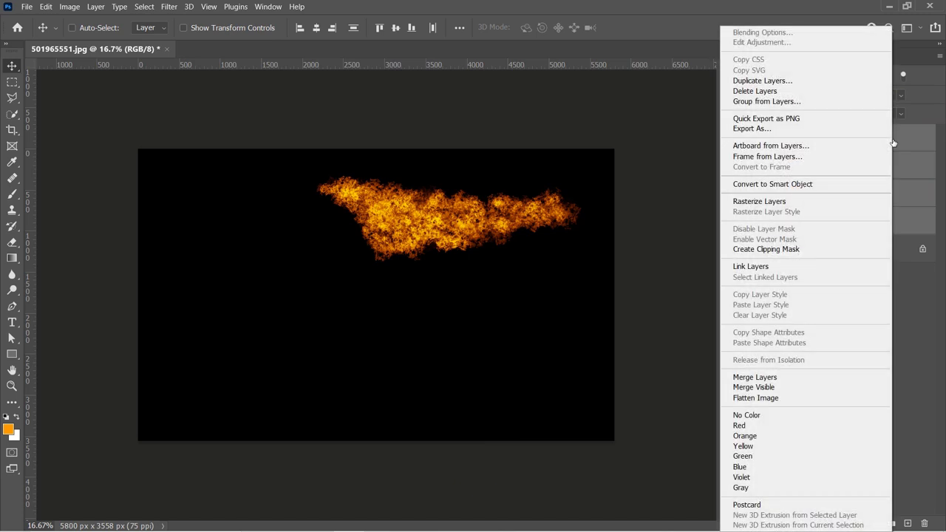
left_click(800, 184)
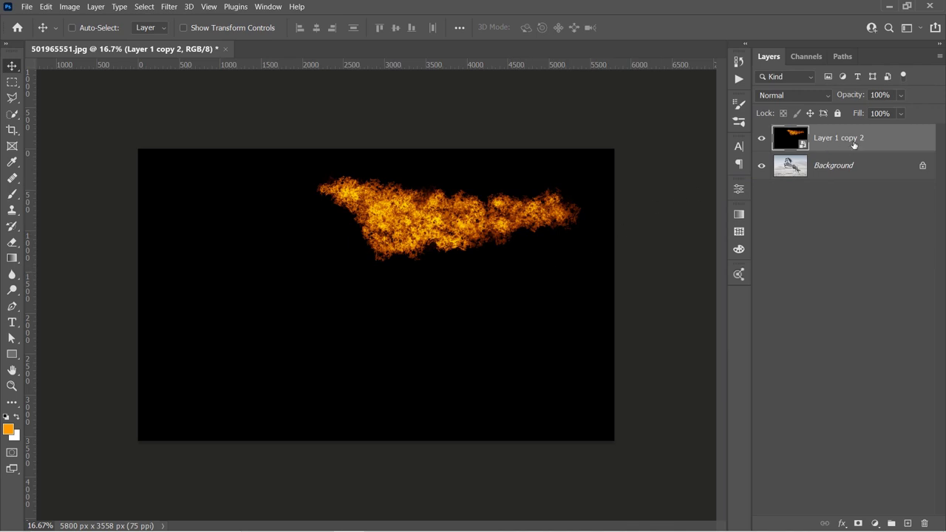
- Mask Layer 1 copy 2 with an inverted Color Range selection sampled from the black backdrop
left_click(144, 7)
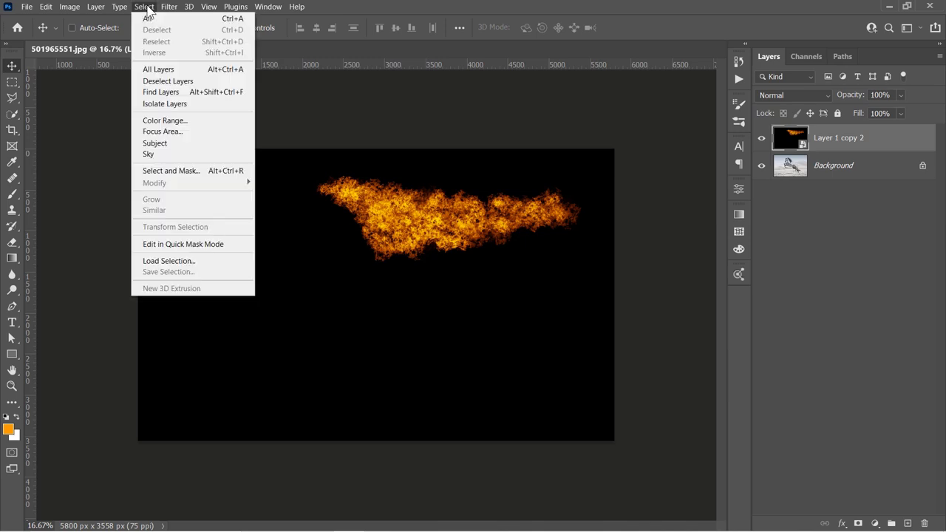
left_click(166, 120)
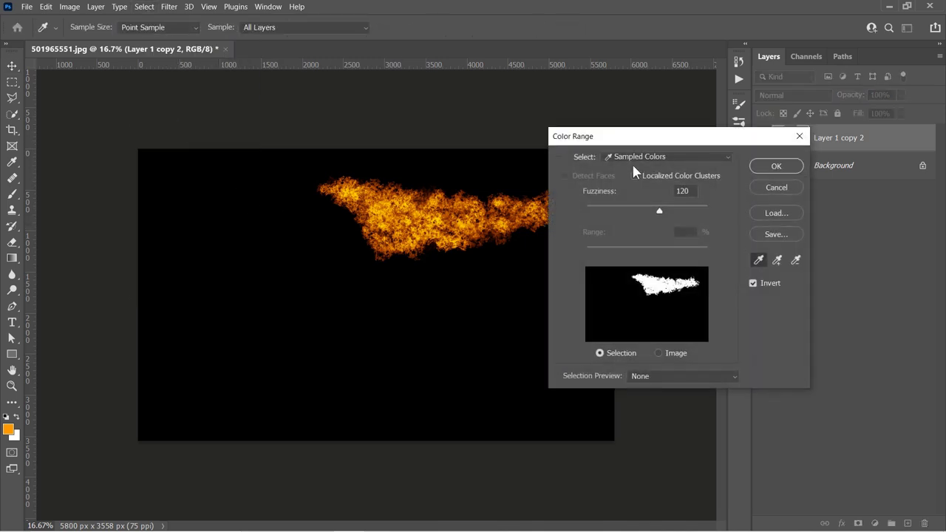
left_click(638, 158)
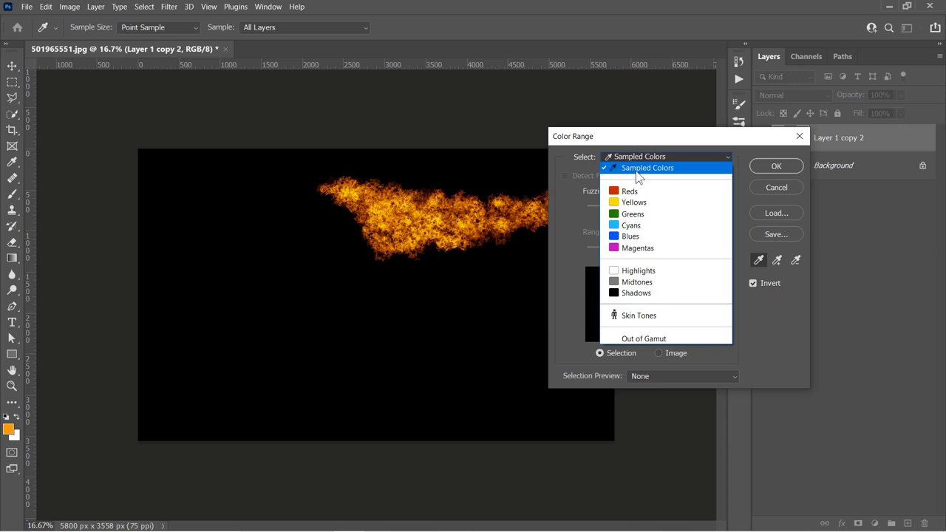
left_click(638, 170)
left_click(315, 238)
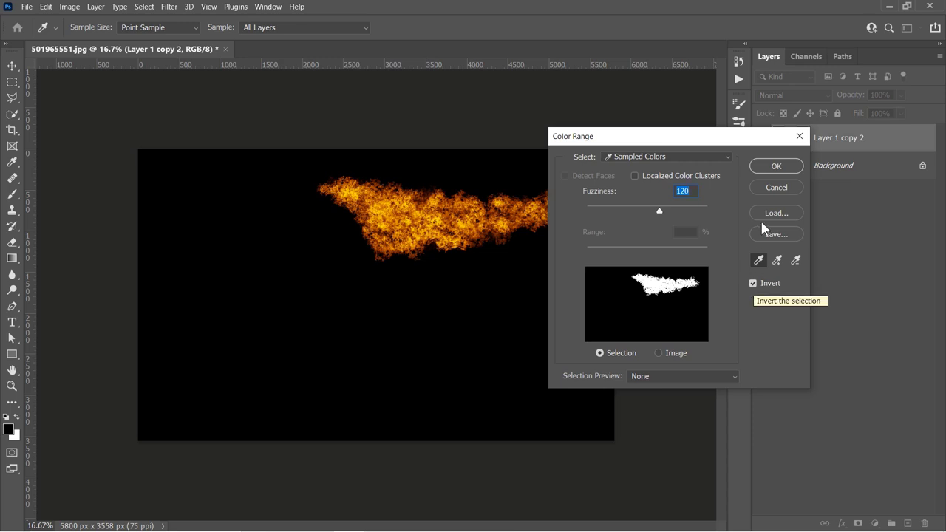
left_click(776, 166)
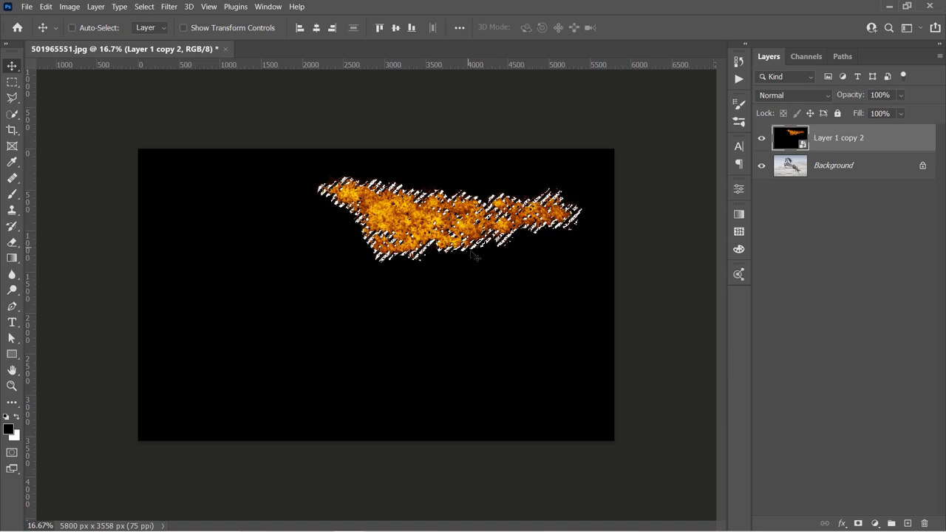
left_click(859, 523)
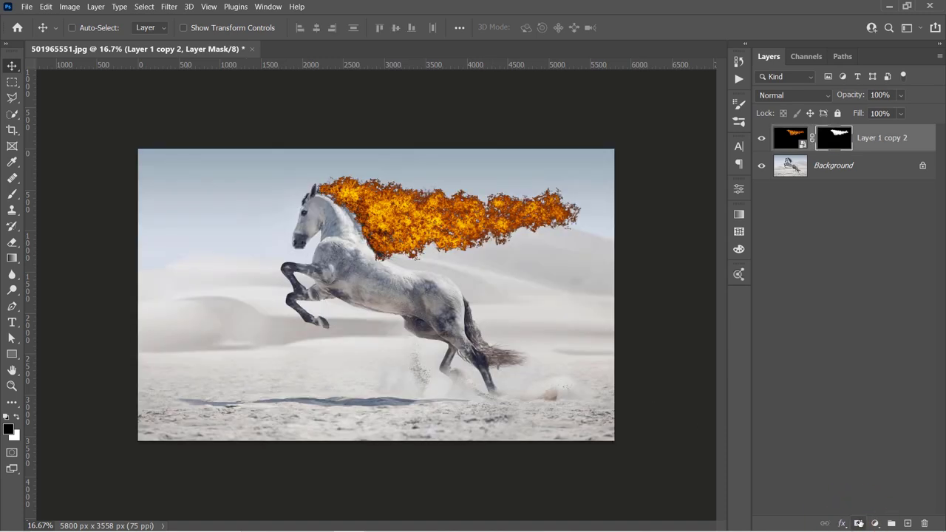
left_click(797, 97)
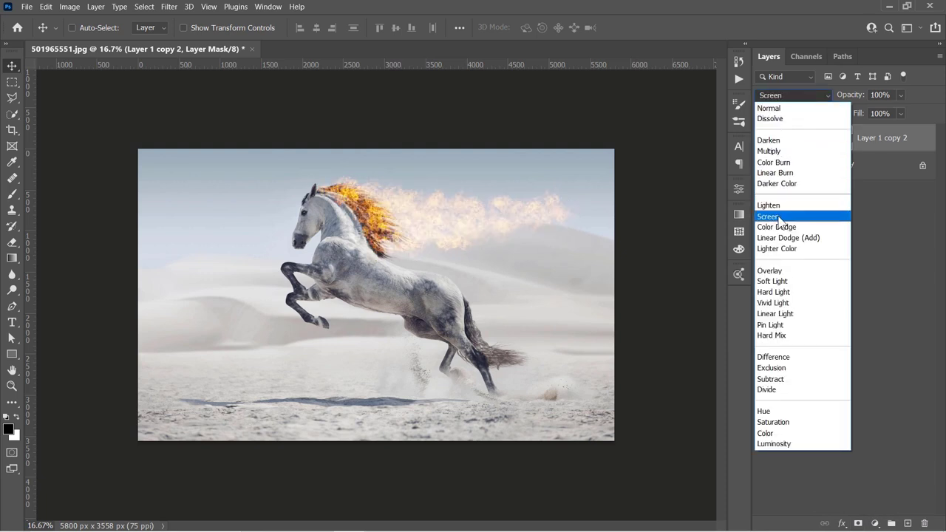
- Set the flames to Screen and add a clipped Curves layer pulling the midtones down
left_click(779, 217)
left_click(875, 523)
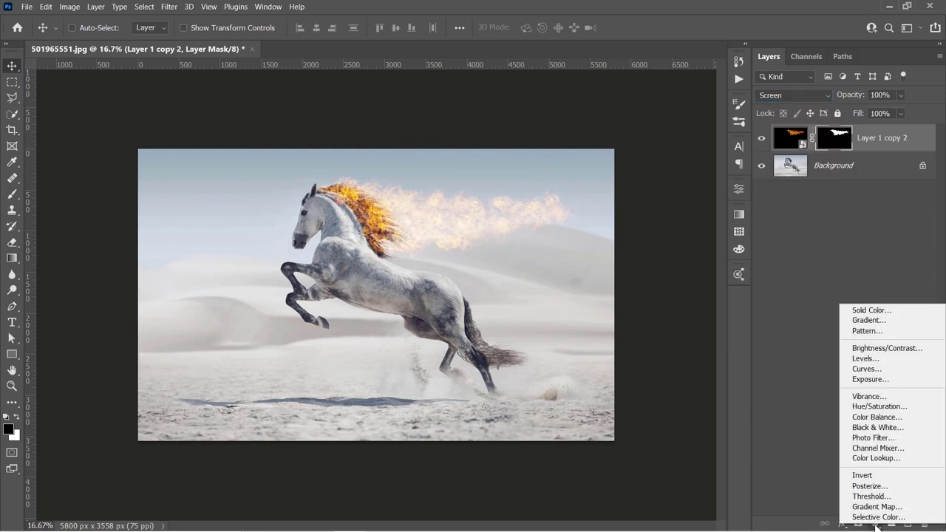
left_click(868, 368)
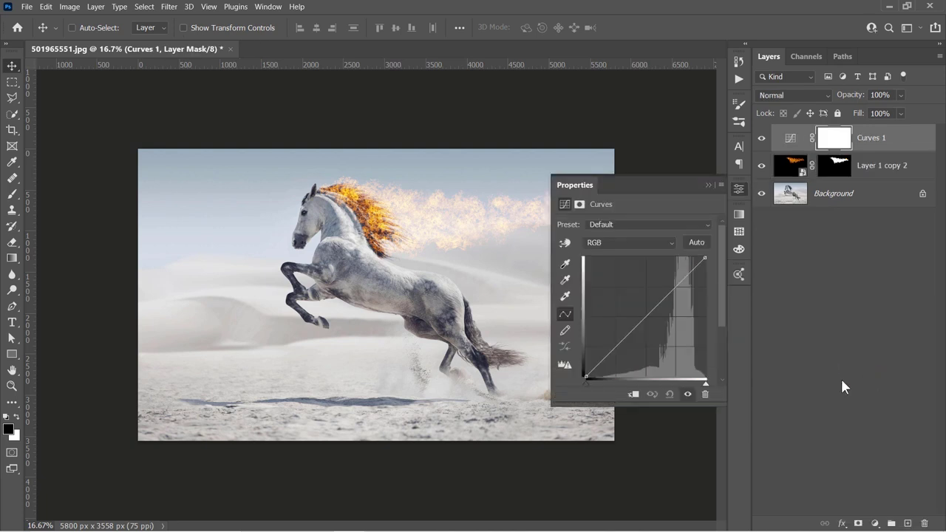
left_click(633, 394)
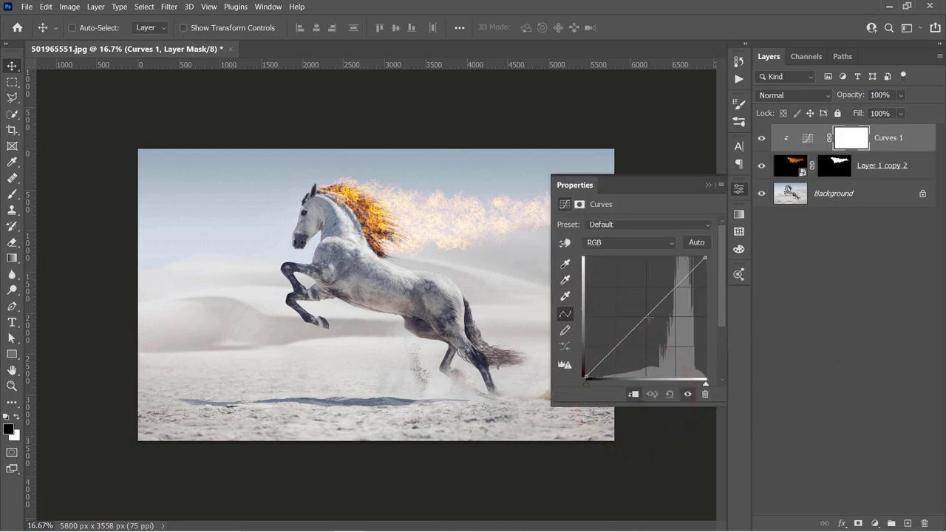
left_click_drag(648, 318, 664, 334)
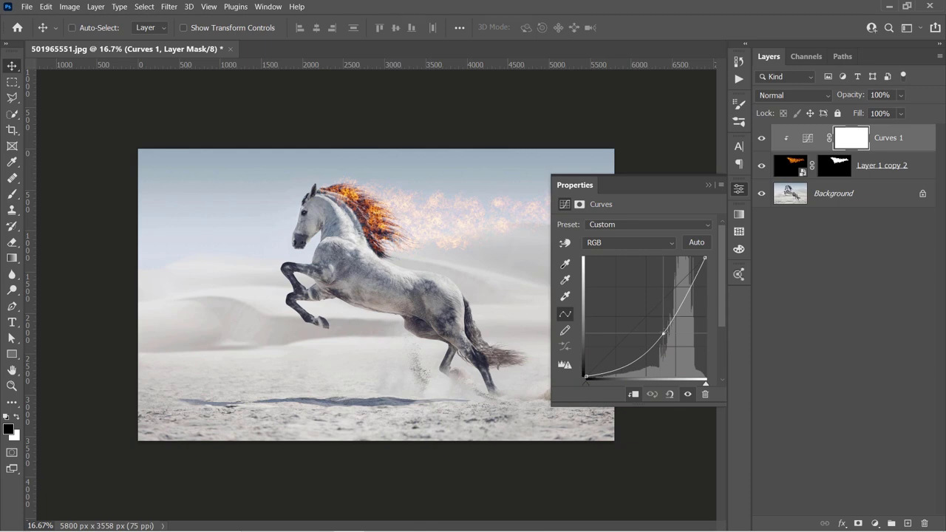
left_click(707, 184)
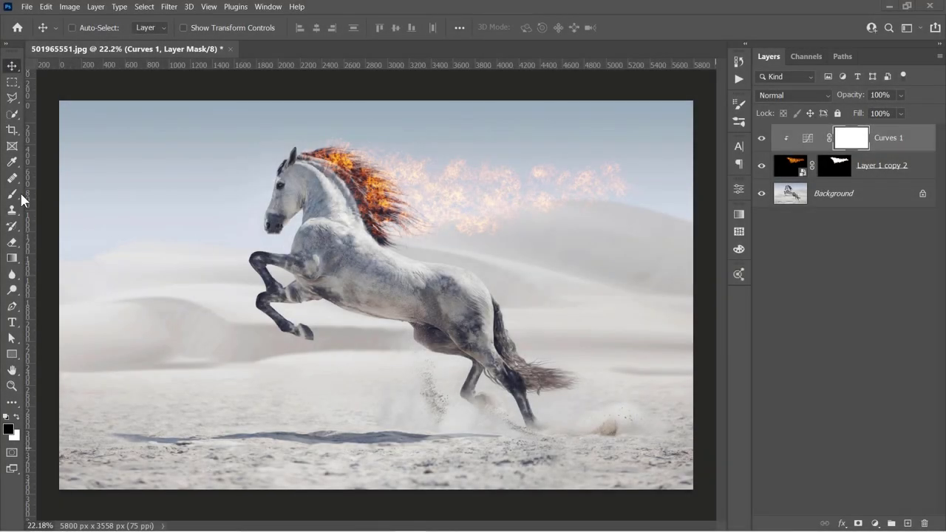
- Select the smoke-1 brush and add a new layer just above Background
left_click(19, 193)
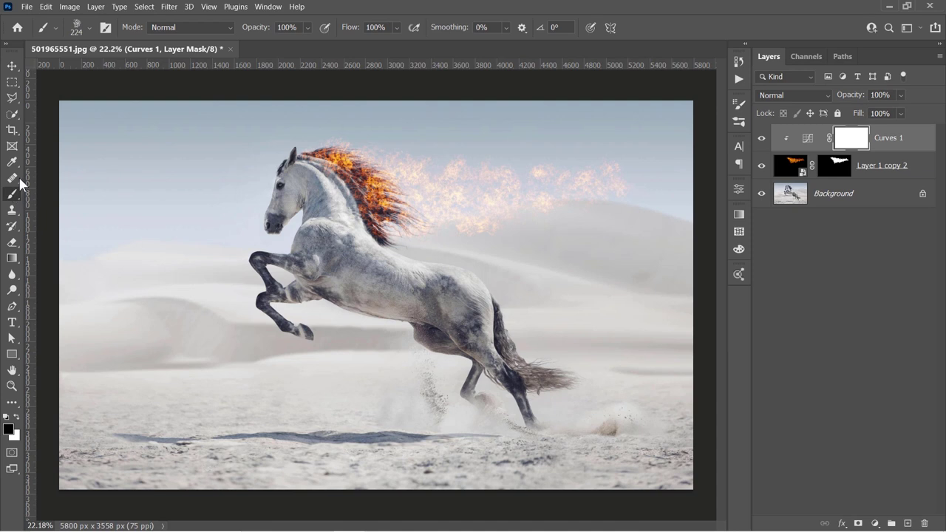
left_click(89, 28)
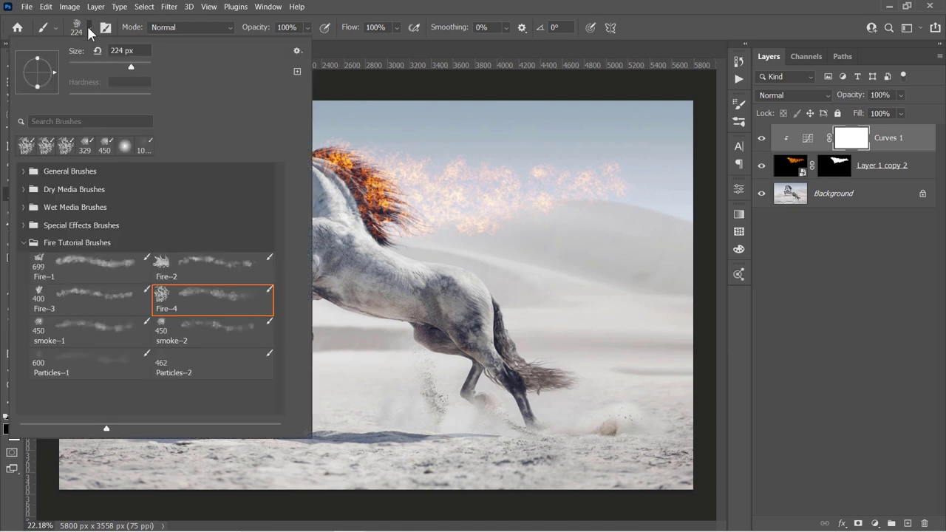
left_click(85, 331)
left_click(879, 200)
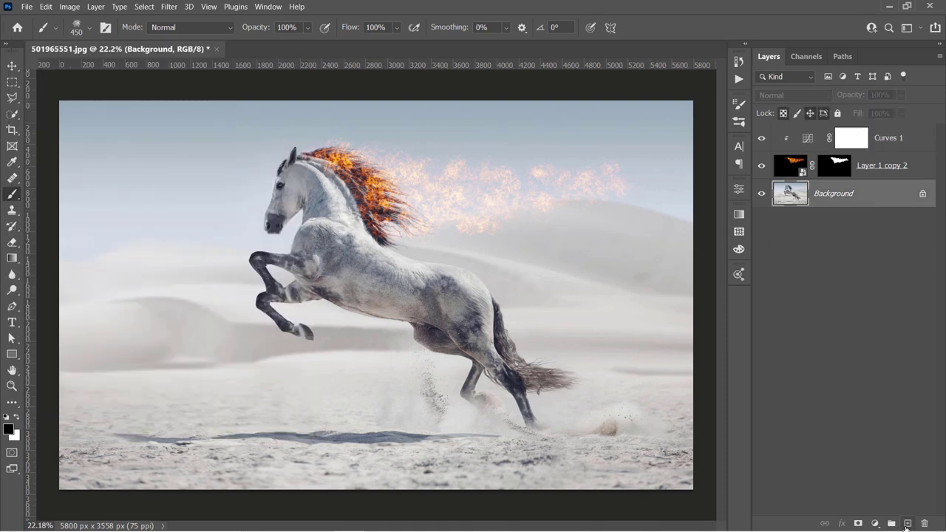
left_click(908, 523)
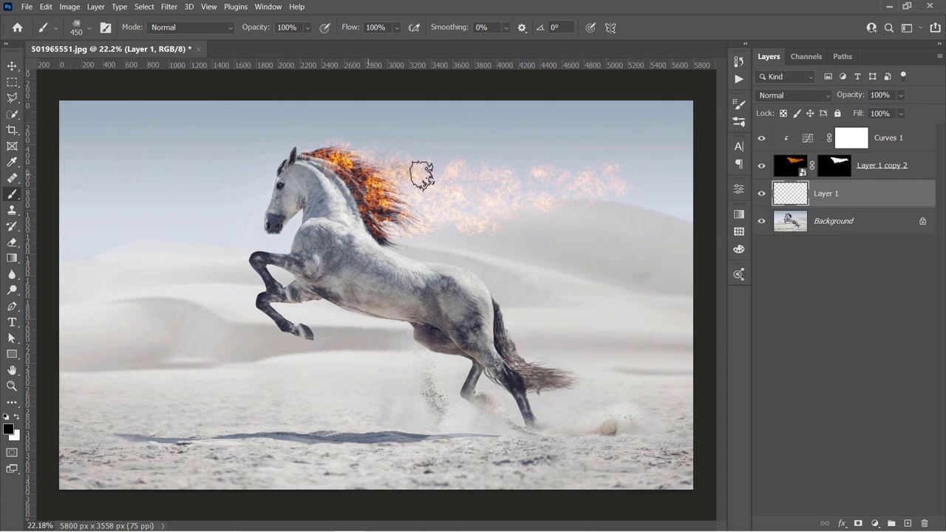
- Paint grey smoke beside the mane and over the right end of the flame trail
mouse_move(399, 182)
left_mouse_down()
mouse_move(462, 194)
mouse_move(452, 206)
mouse_move(413, 206)
mouse_move(385, 234)
mouse_move(456, 210)
mouse_move(489, 184)
mouse_move(411, 166)
mouse_move(474, 189)
mouse_move(500, 208)
mouse_move(493, 211)
mouse_move(525, 196)
mouse_move(606, 187)
mouse_move(459, 217)
left_mouse_up()
right_click(481, 190, "alt")
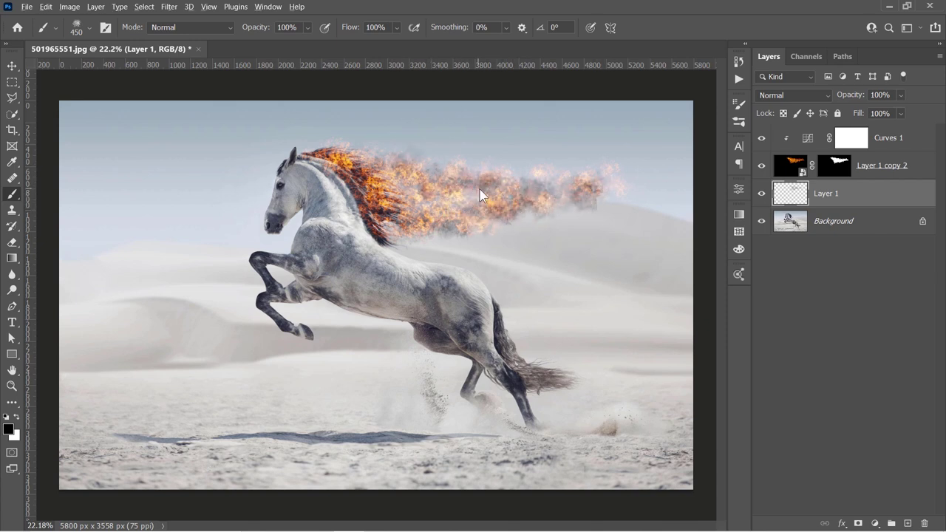
mouse_move(488, 177)
left_mouse_down()
mouse_move(589, 197)
mouse_move(581, 205)
mouse_move(522, 196)
mouse_move(429, 163)
mouse_move(366, 169)
left_mouse_up()
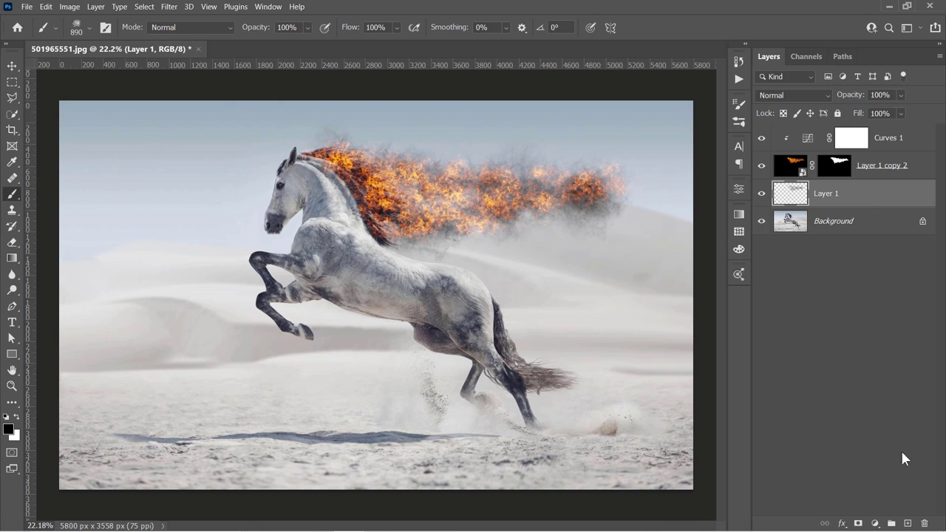
- Add a new layer and select the Particles--1 brush
left_click(908, 523)
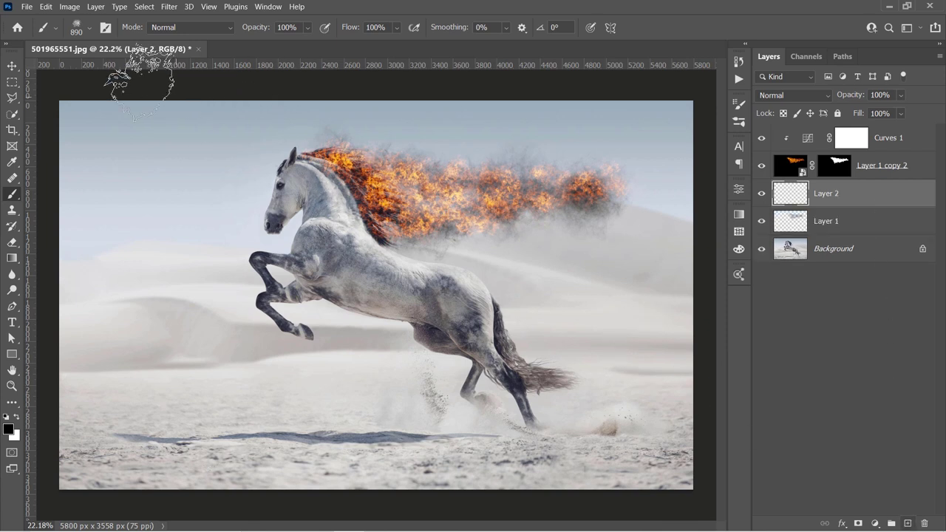
left_click(87, 27)
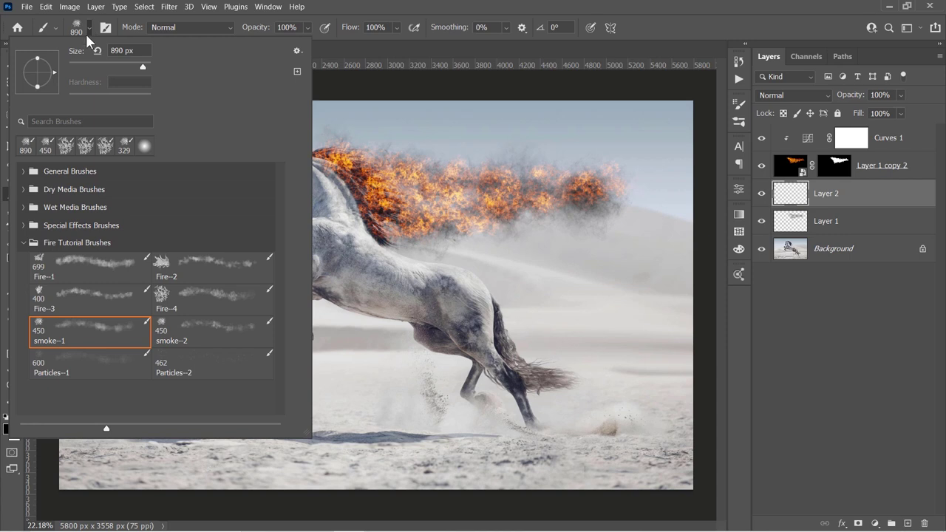
left_click(83, 374)
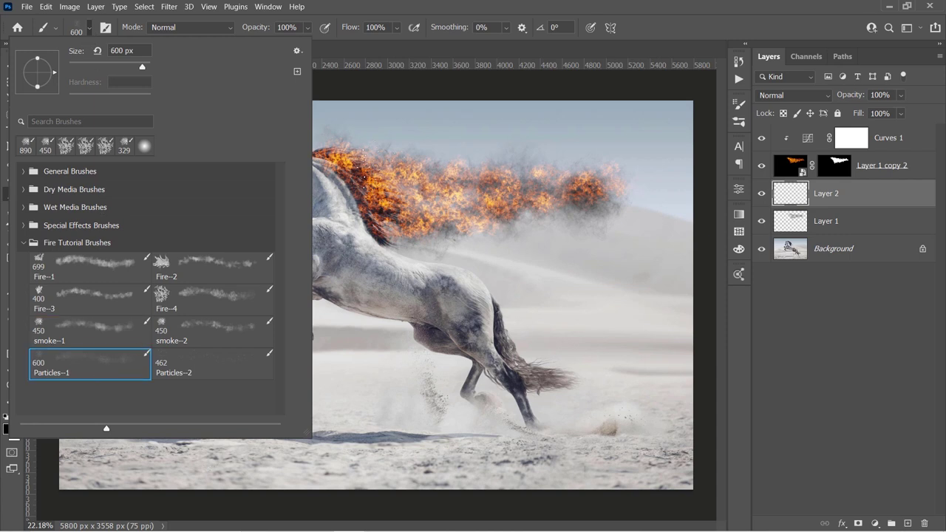
key("Return")
- Scatter particle specks around the mane, enlarging the brush to about 1000 then 1900 px
left_click(499, 164)
left_click_drag(604, 210, 505, 221)
key("bracketright")
key("bracketright")
key("bracketright")
key("bracketright")
left_click(580, 169)
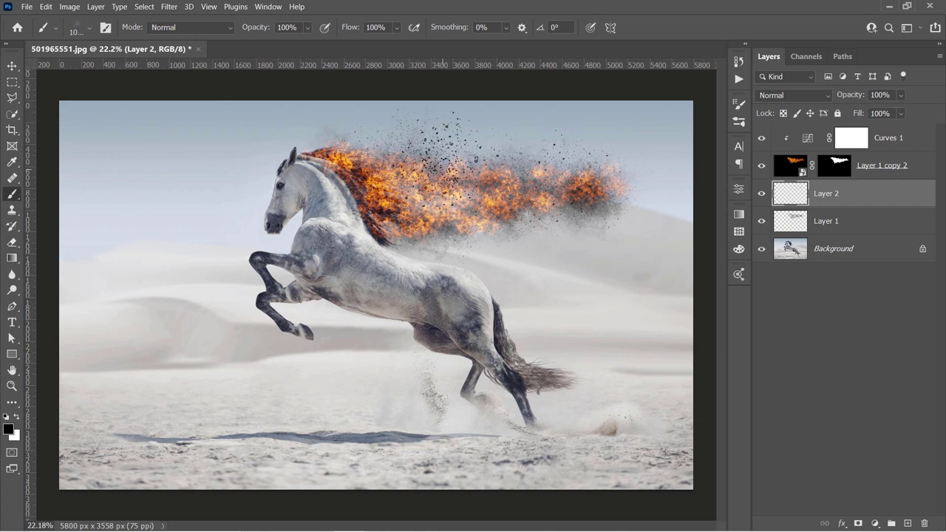
left_click(430, 234)
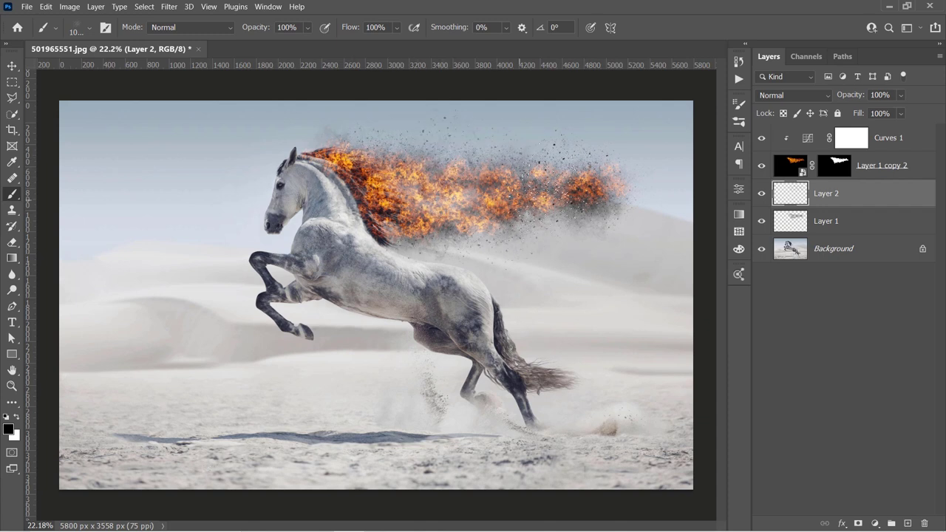
left_click(344, 142)
key("bracketright")
key("bracketright")
key("bracketright")
key("bracketright")
key("bracketright")
key("bracketright")
key("bracketright")
key("bracketright")
key("bracketright")
left_click(595, 222)
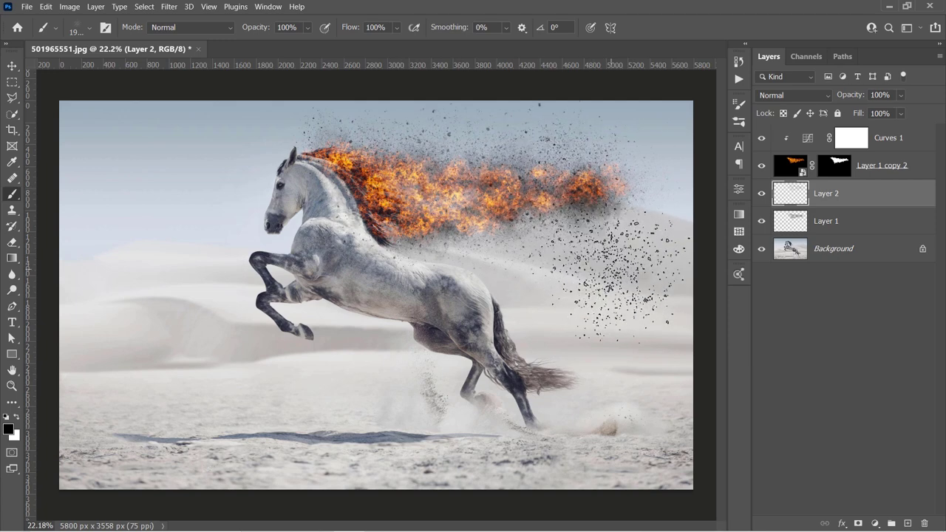
- Group the two smoke layers into a group named Smoke
left_click(867, 224, "shift")
key("ctrl+g")
double_click(810, 187)
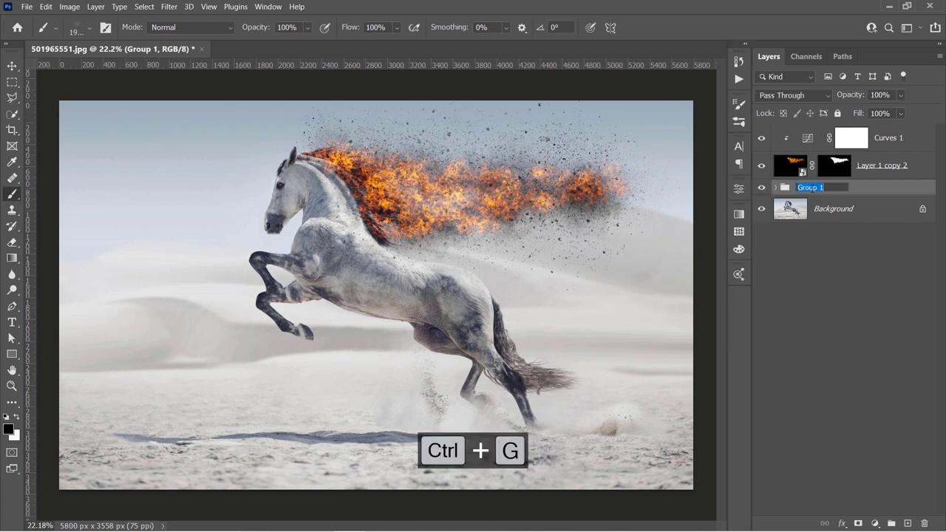
type("Smoke")
key("Return")
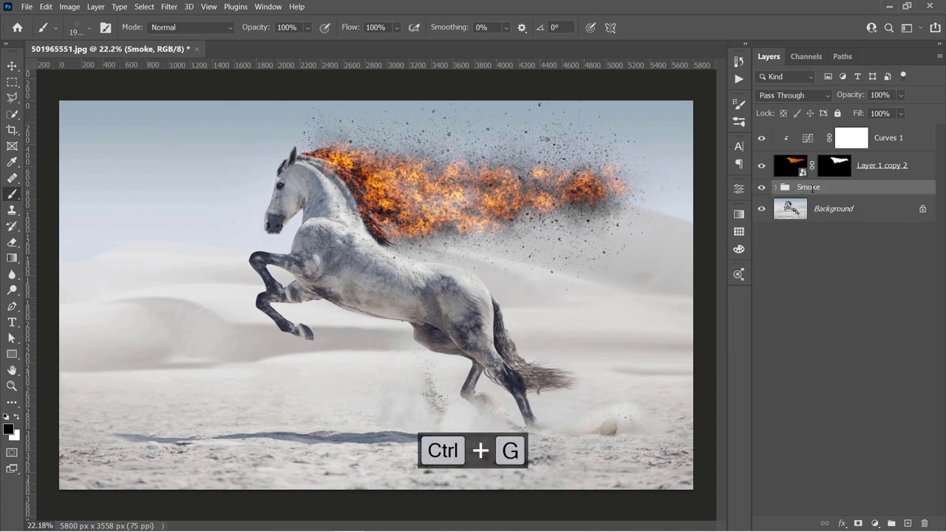
- Group Layer 1 copy 2 and Curves 1 into a group named Fire
left_click(922, 171)
left_click(922, 140, "shift")
key("ctrl+g")
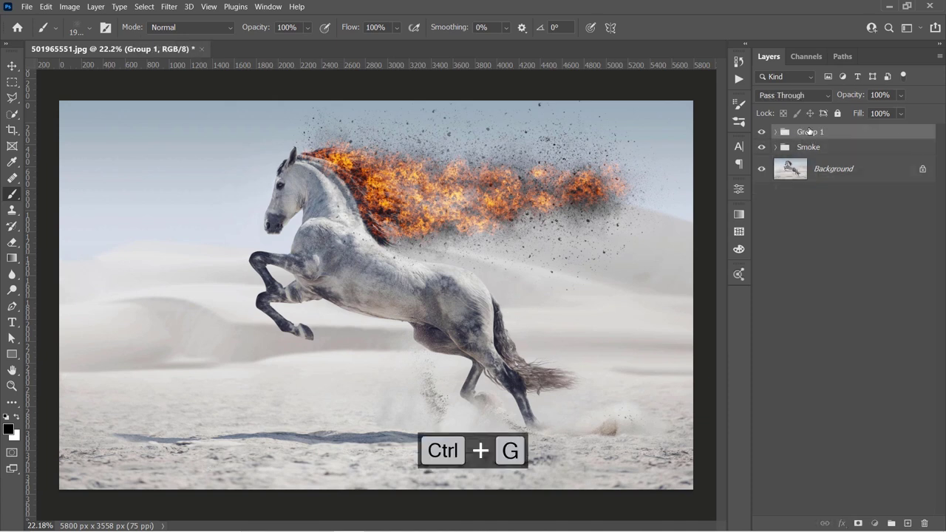
double_click(810, 131)
type("Fire")
key("Return")
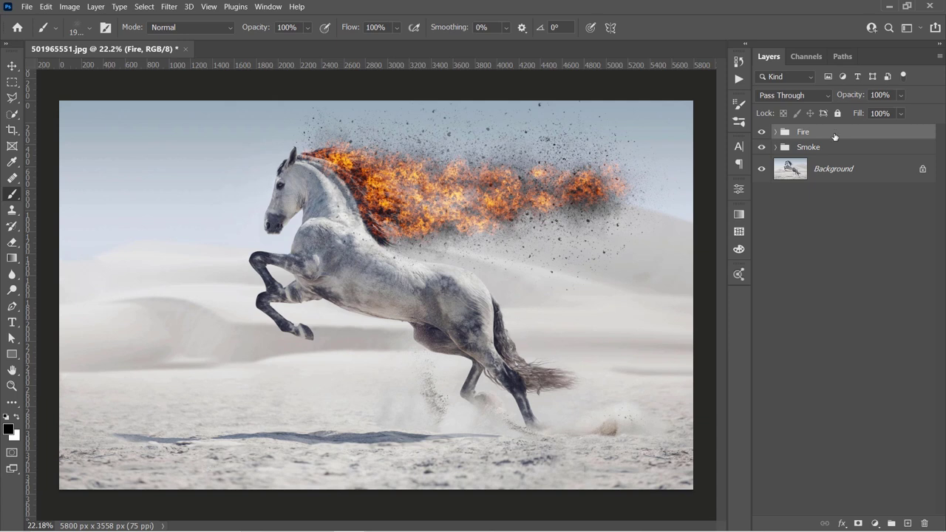
- Duplicate the Fire group and convert the copy into a smart object
key("ctrl+j")
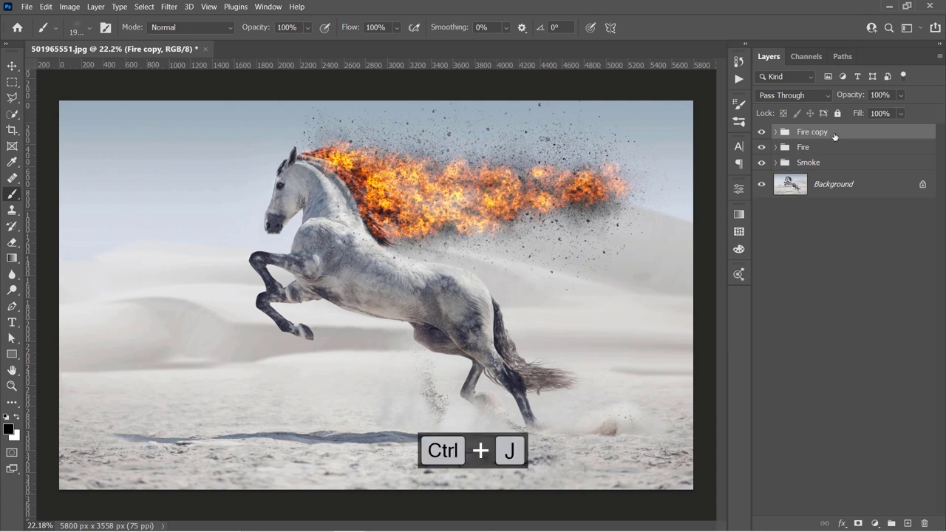
right_click(835, 136)
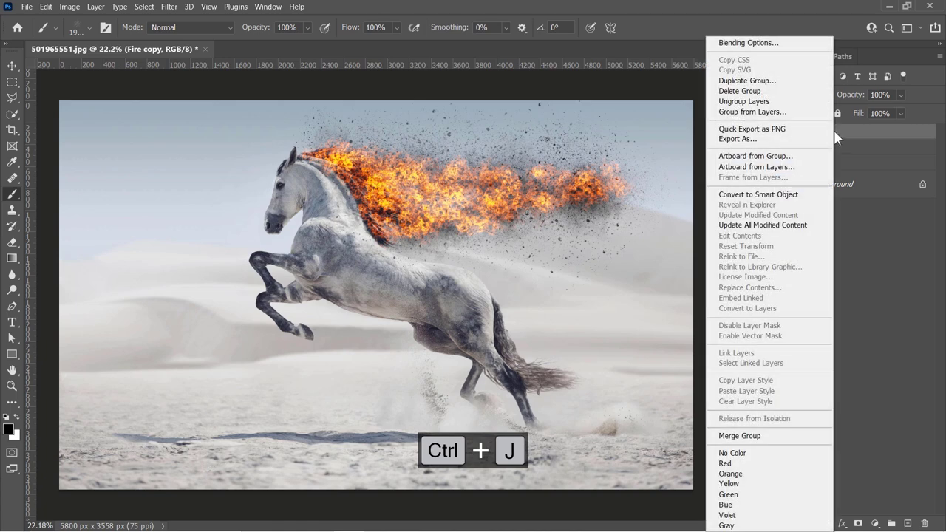
left_click(771, 194)
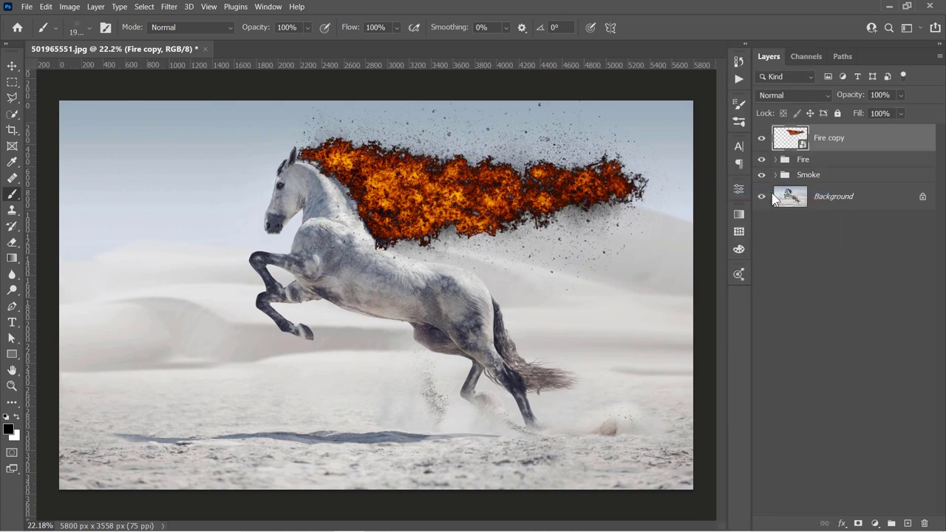
- Apply a 450-pixel Gaussian Blur to the Fire copy and blend it as Screen
left_click(175, 9)
mouse_move(230, 154)
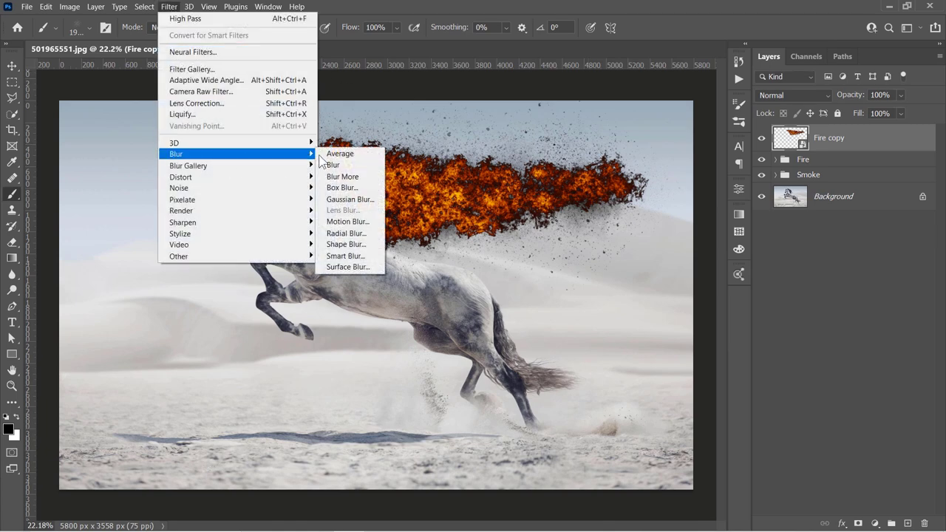
left_click(349, 199)
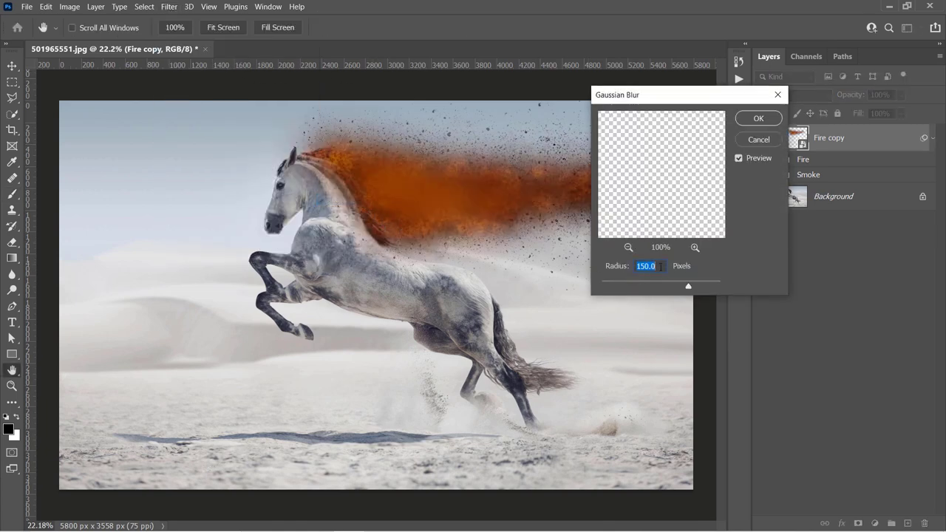
type("450")
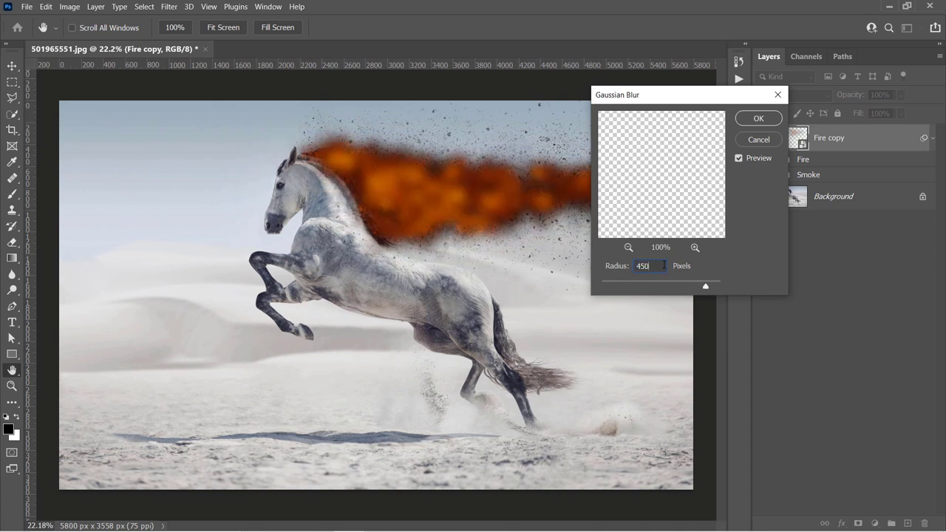
left_click(744, 117)
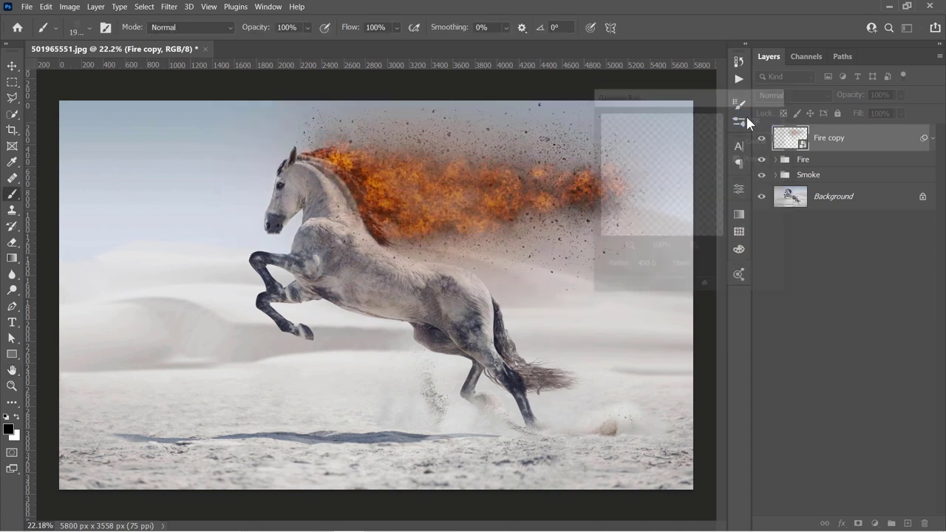
left_click(788, 95)
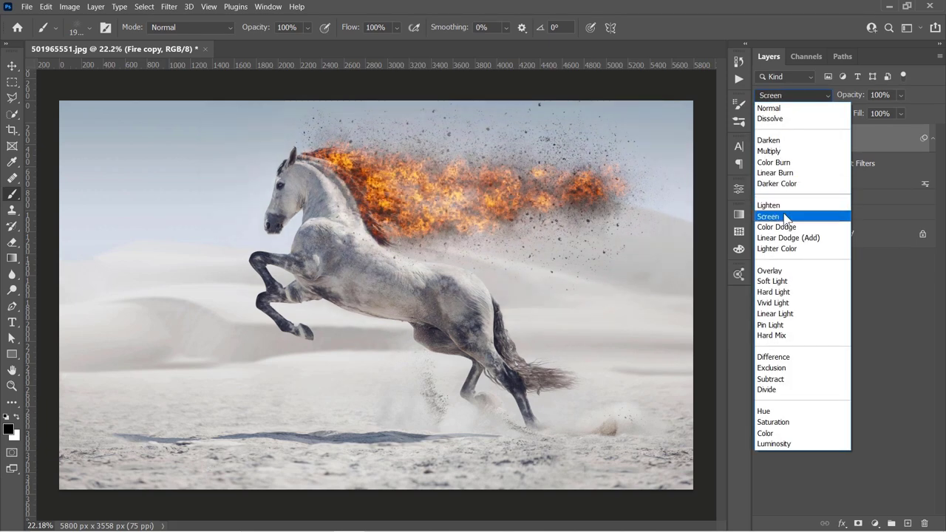
left_click(785, 216)
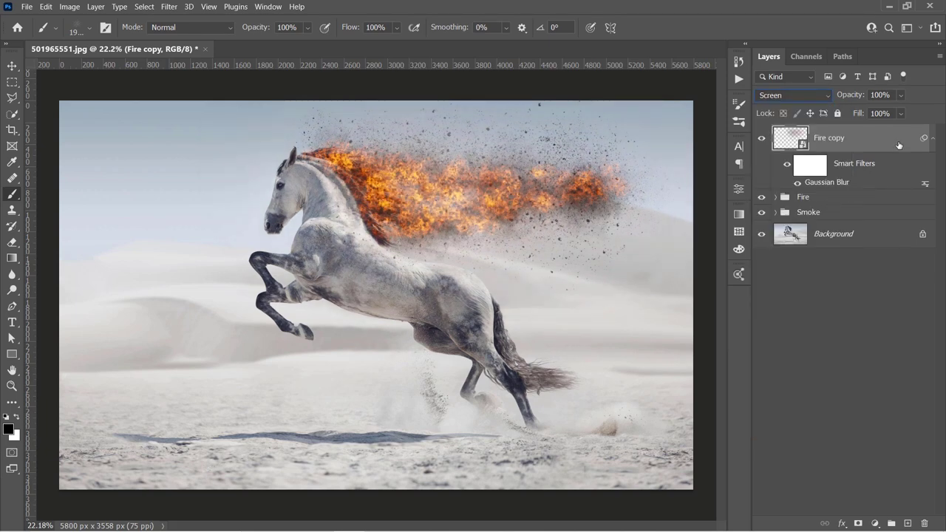
- Duplicate the blurred fire twice, giving Fire copy 2 a 300 px blur and Fire copy 3 150 px
key("ctrl+j")
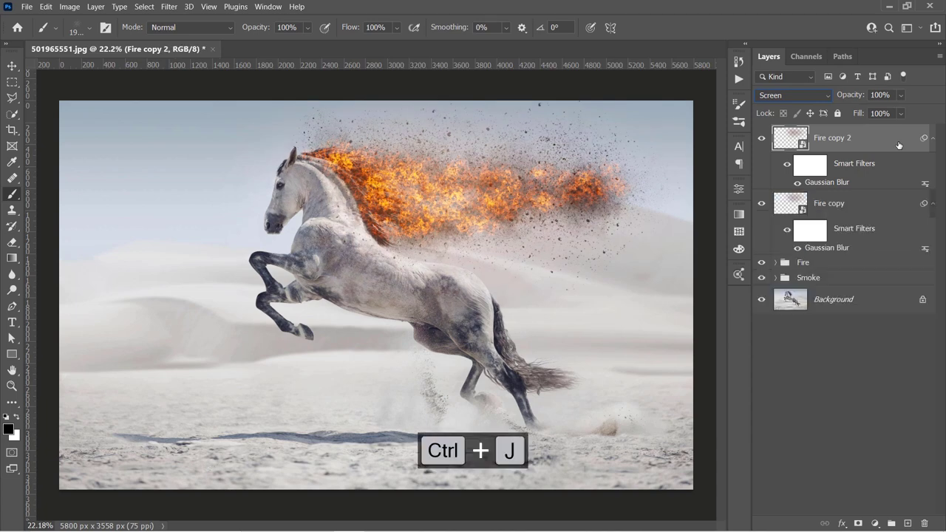
double_click(827, 182)
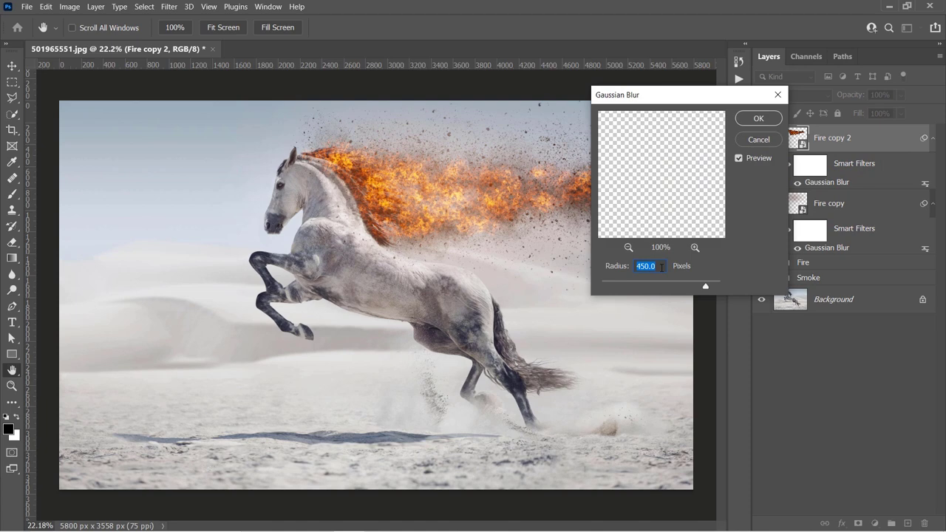
type("300")
left_click(757, 120)
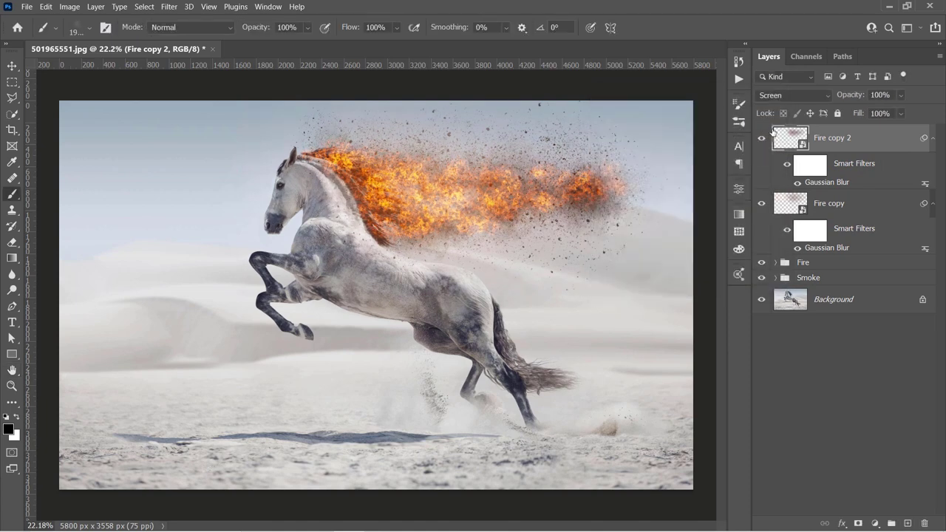
key("ctrl+j")
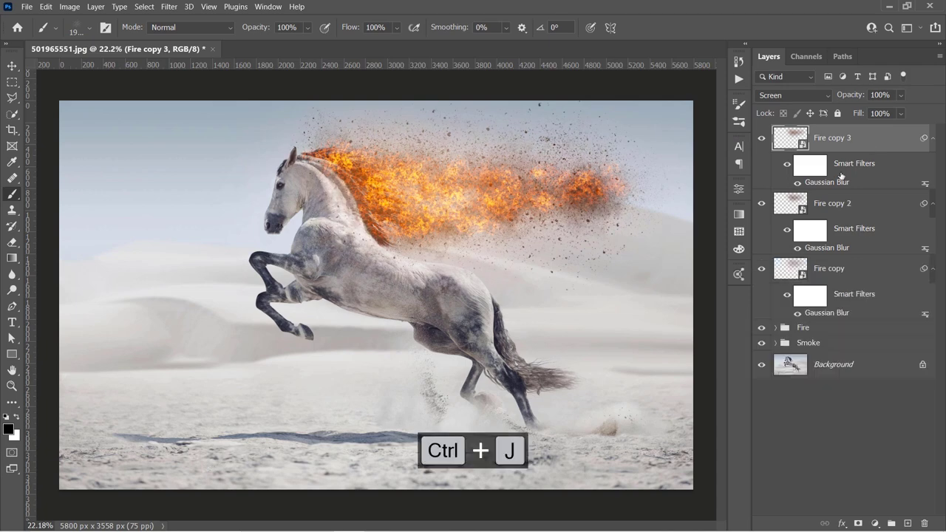
double_click(828, 182)
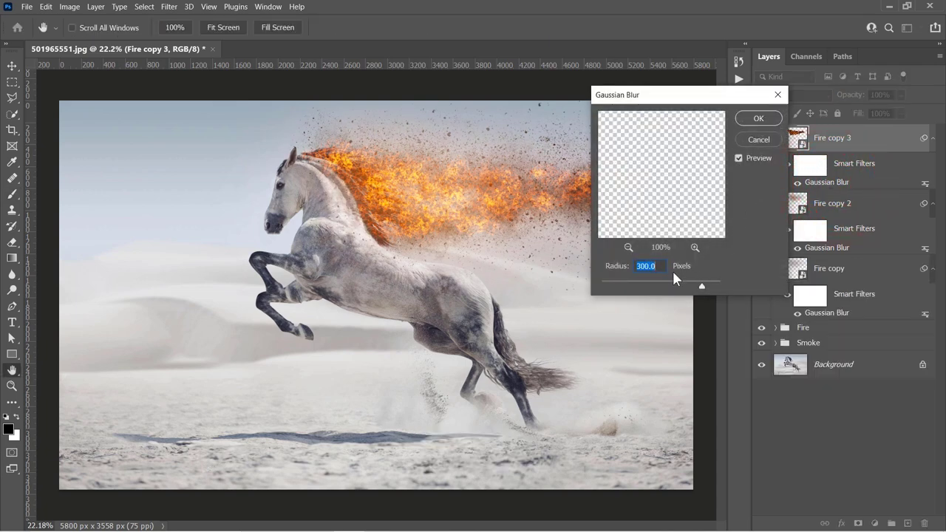
type("150")
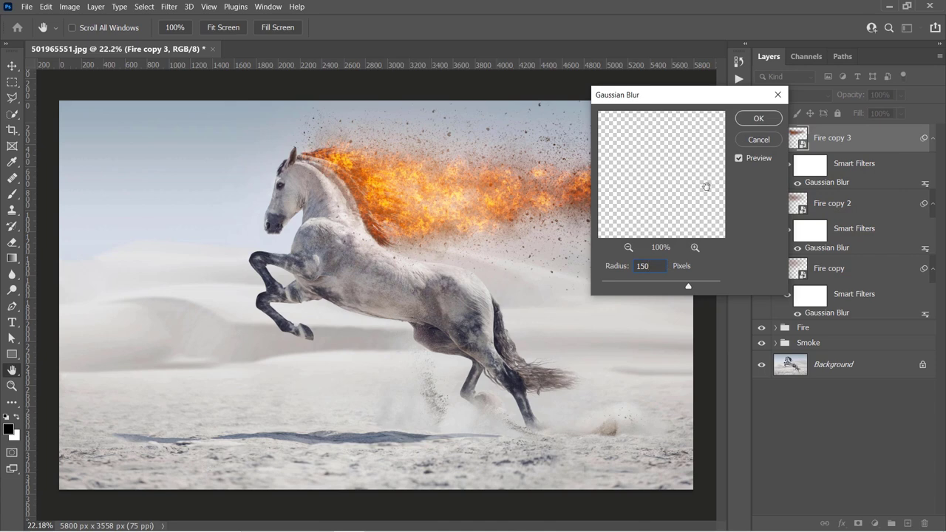
left_click(758, 119)
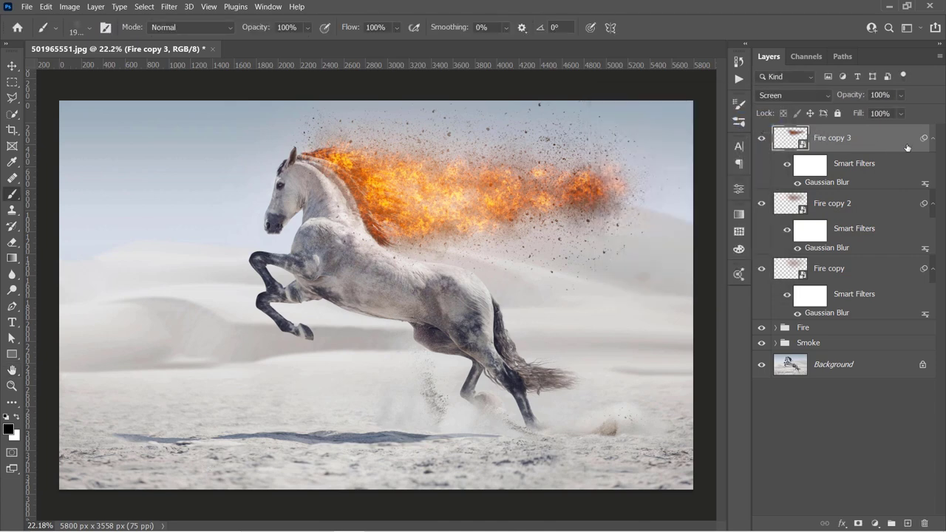
- Collapse the three fire copies' smart filter rows and toggle their visibility to compare the glow
left_click(933, 139)
left_click(933, 165)
left_click(934, 193)
left_click(761, 138)
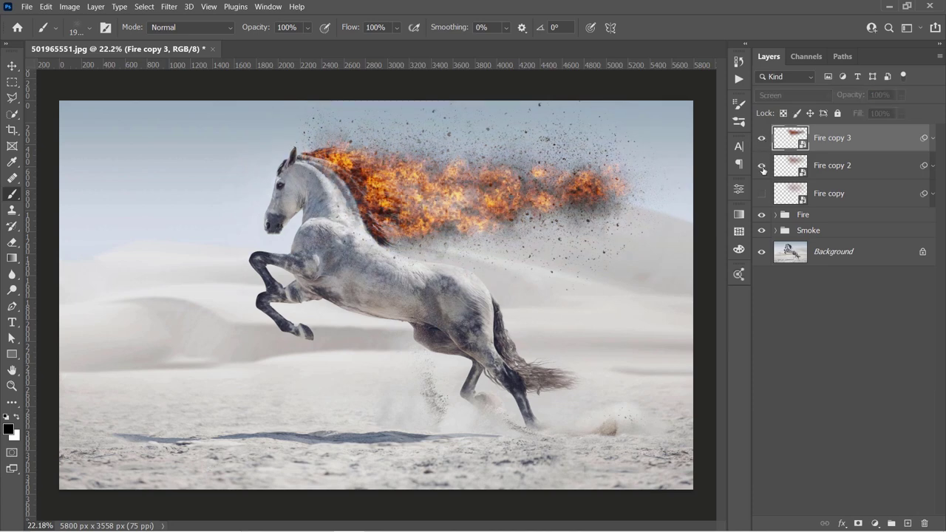
left_click(762, 195)
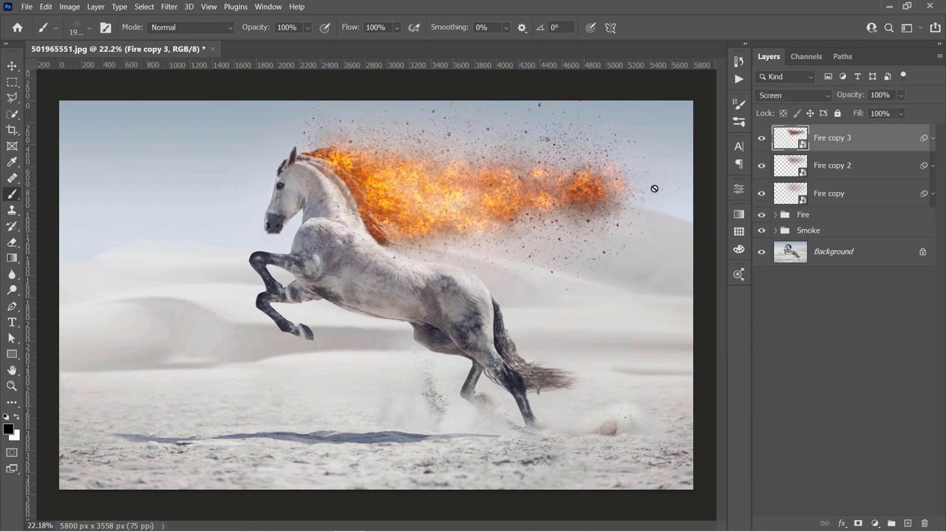
- Choose a soft round brush with 0% hardness and set the foreground colour to ff9c00
left_click(89, 27)
left_click(23, 171)
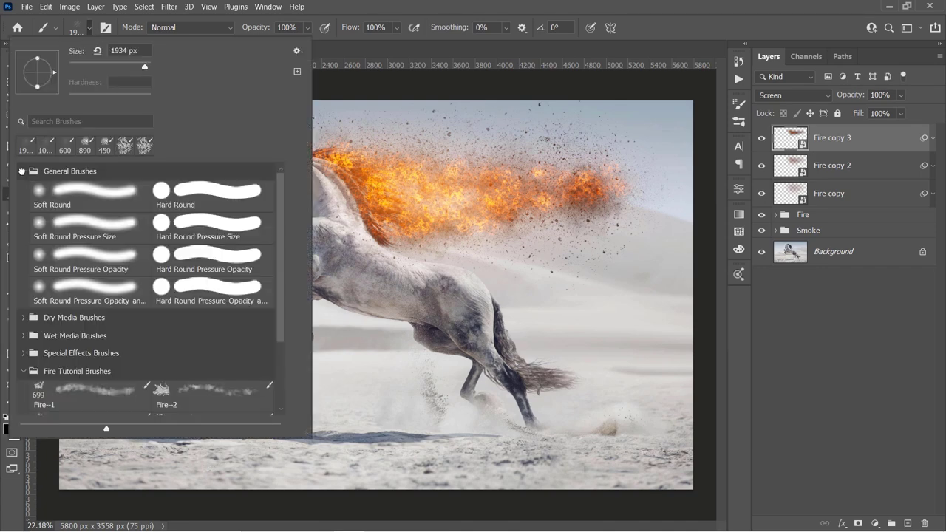
left_click(48, 192)
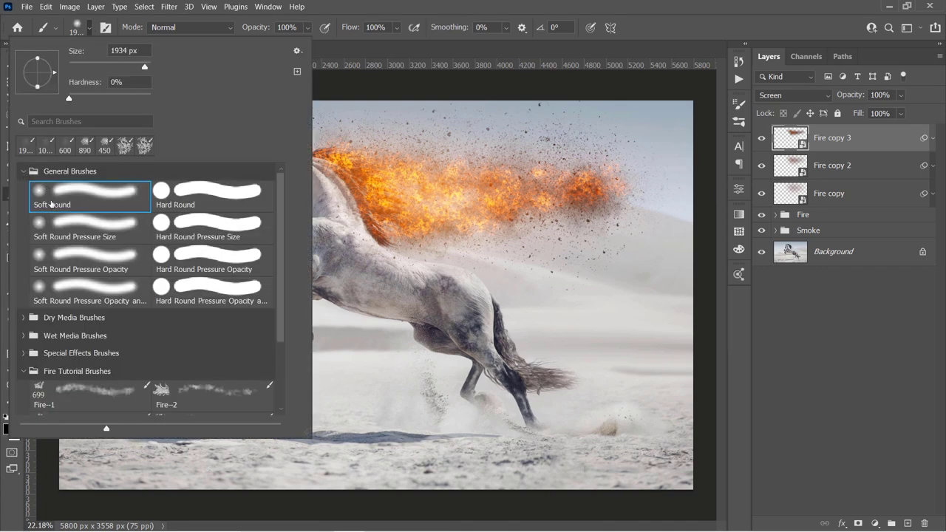
left_click(332, 15)
left_click(10, 429)
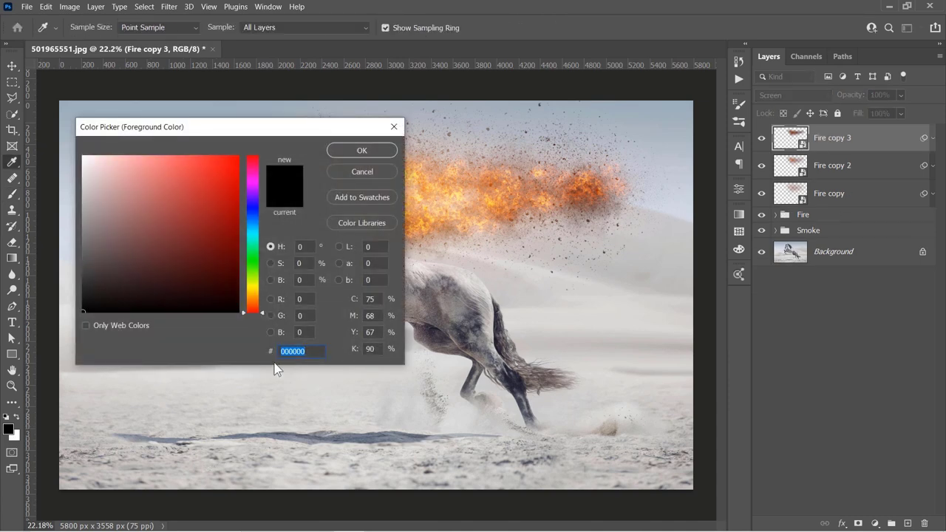
type("ff9c00")
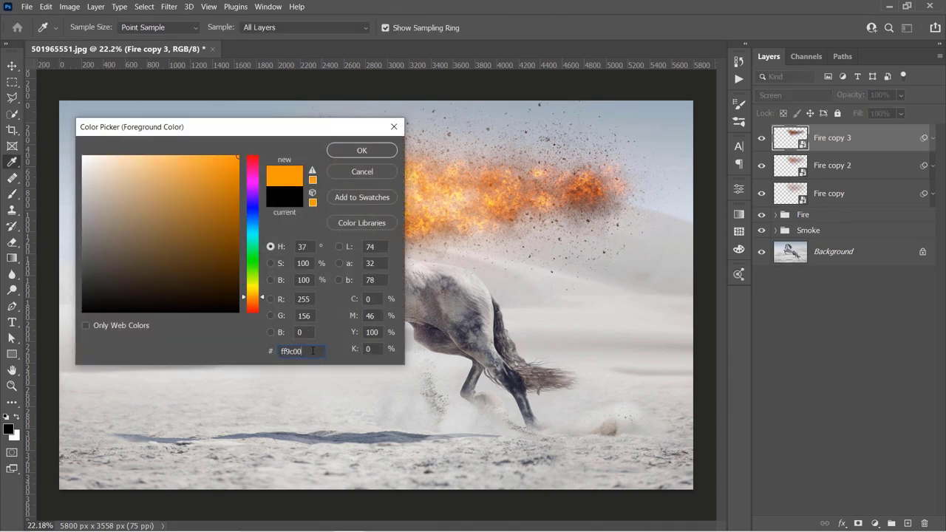
key("Return")
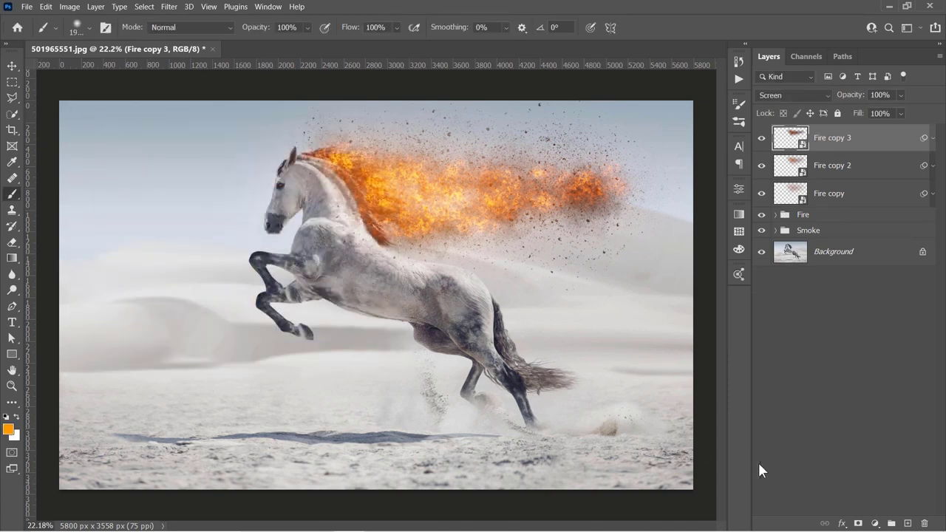
- On a new layer, paint orange glow over the neck and back at 354 px, 23% opacity, 21% flow
left_click(908, 523)
left_click_drag(422, 286, 401, 274)
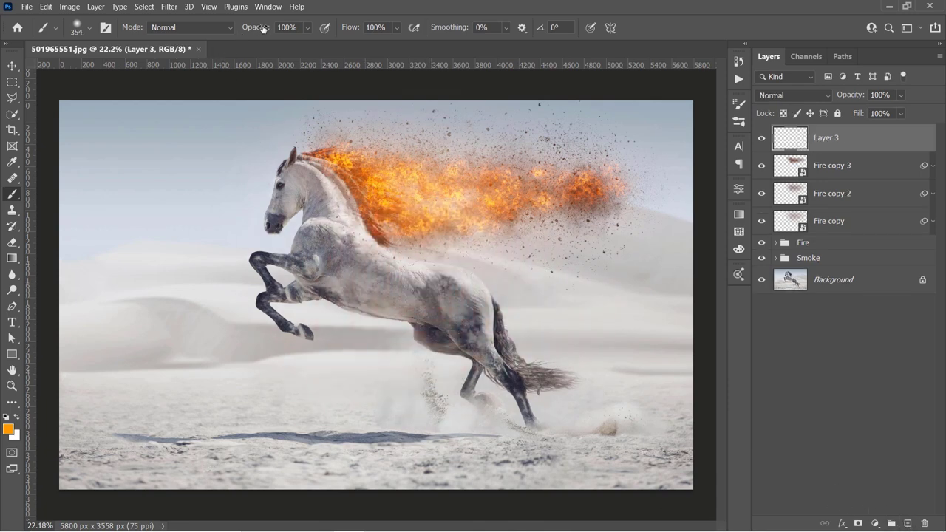
left_click_drag(263, 28, 209, 34)
left_click_drag(353, 31, 308, 47)
mouse_move(401, 279)
left_mouse_down()
mouse_move(479, 311)
mouse_move(439, 282)
mouse_move(398, 271)
mouse_move(337, 190)
mouse_move(376, 226)
mouse_move(326, 176)
mouse_move(315, 231)
left_mouse_up()
right_click(309, 221, "alt")
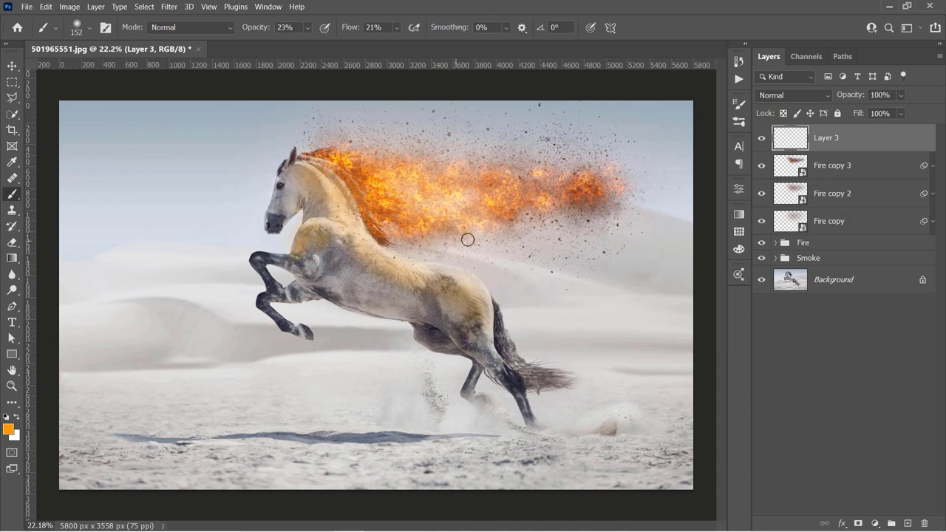
- Set Layer 3's blend mode to Overlay and select it together with the three Fire copies
left_click(785, 92)
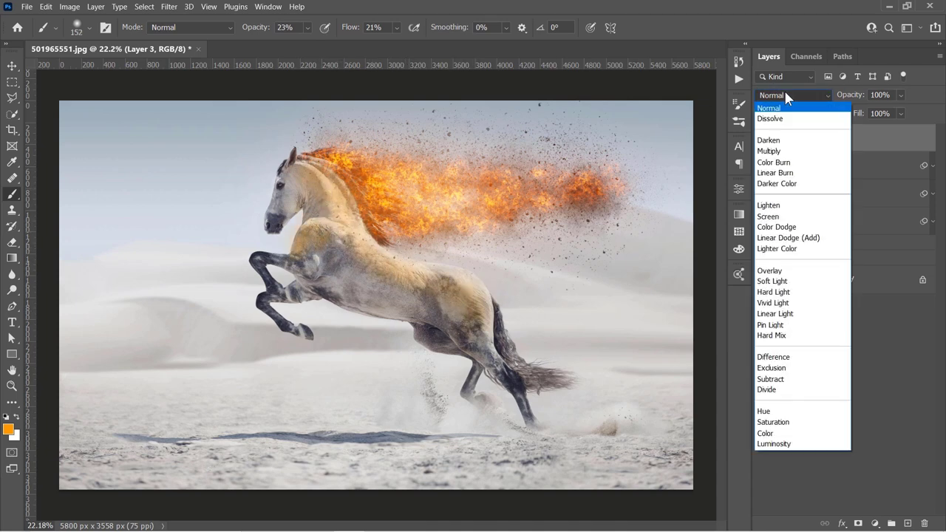
left_click(788, 272)
key("shift")
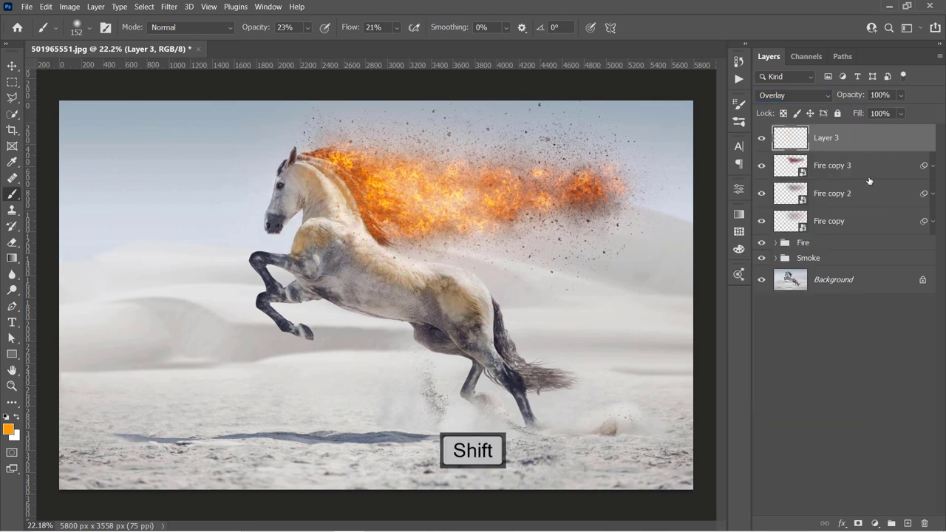
left_click(871, 225, "shift")
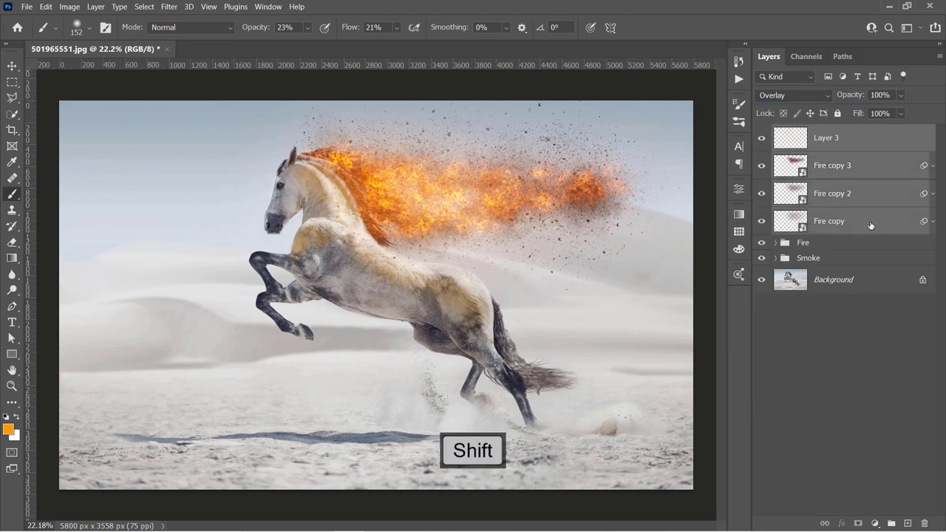
- Group the selected layers into a group named 'Glow' and reset colours to default black and white
left_click_drag(871, 225, 892, 525)
double_click(817, 133)
type("Glow")
key("Return")
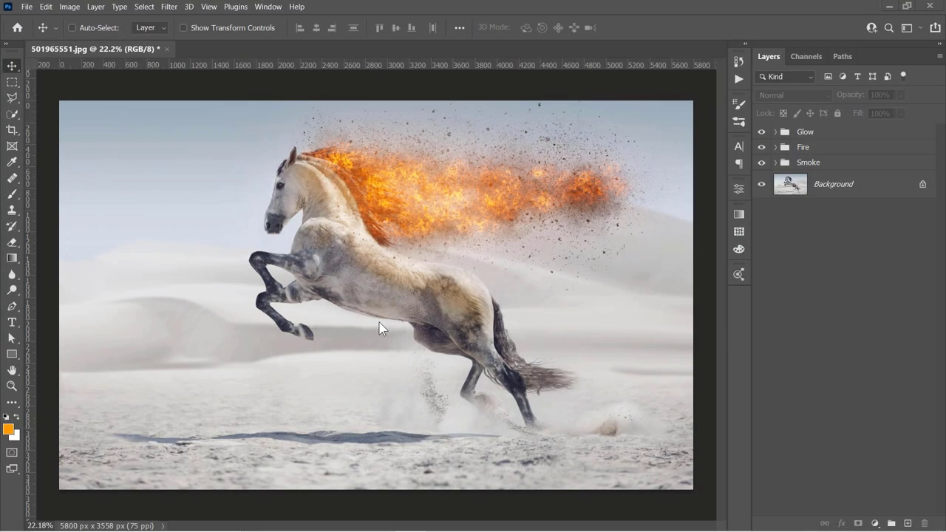
left_click(6, 418)
- Add a Gradient Map adjustment layer blended in Hard Light mode
left_click(874, 523)
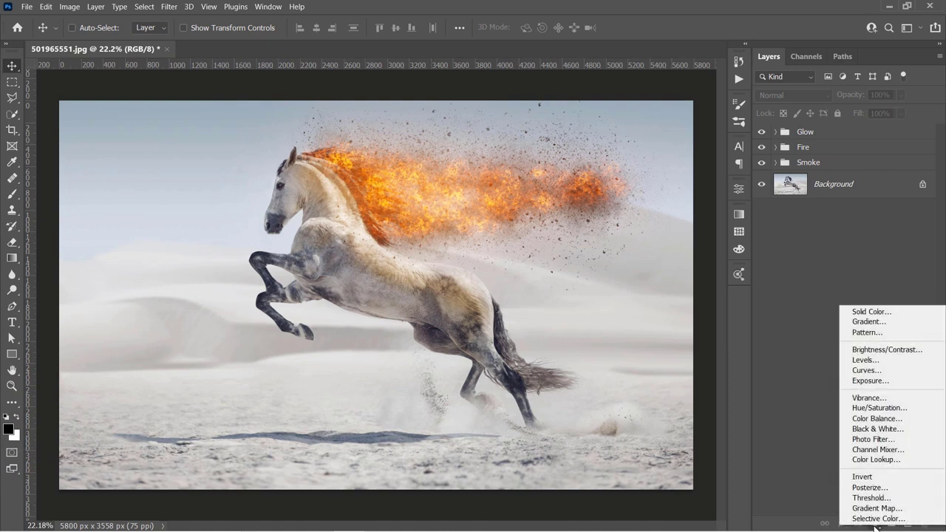
left_click(878, 509)
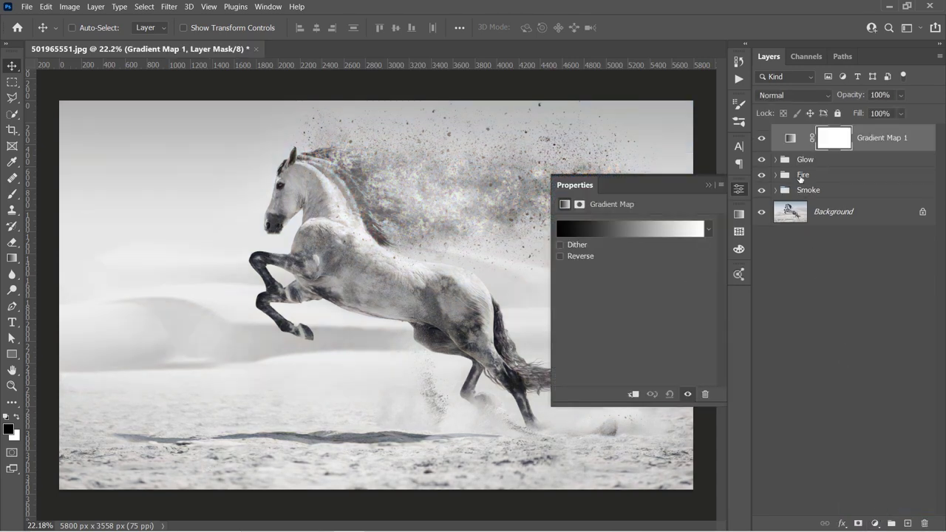
left_click(789, 98)
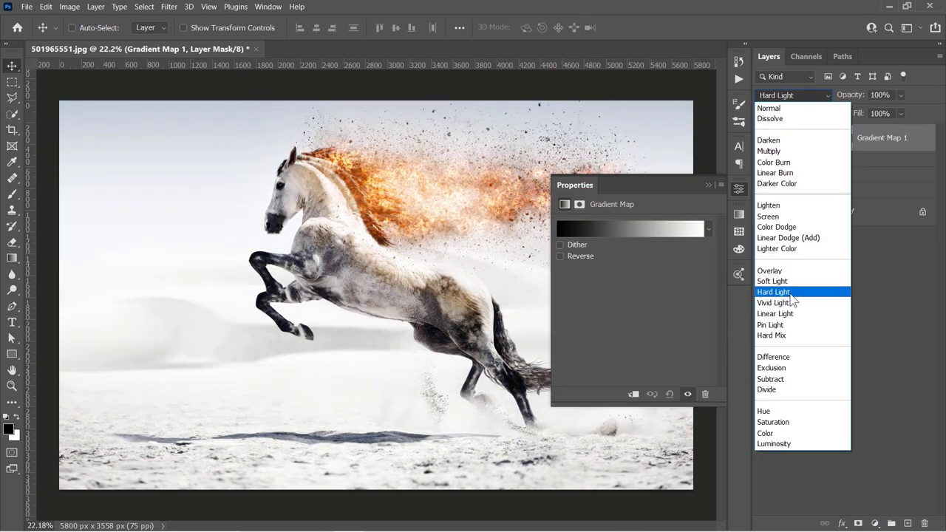
left_click(791, 293)
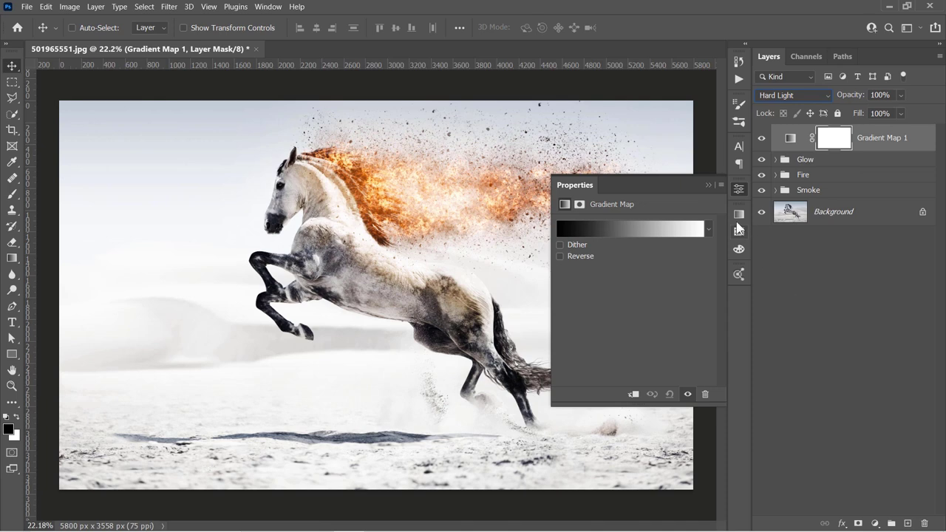
left_click(707, 184)
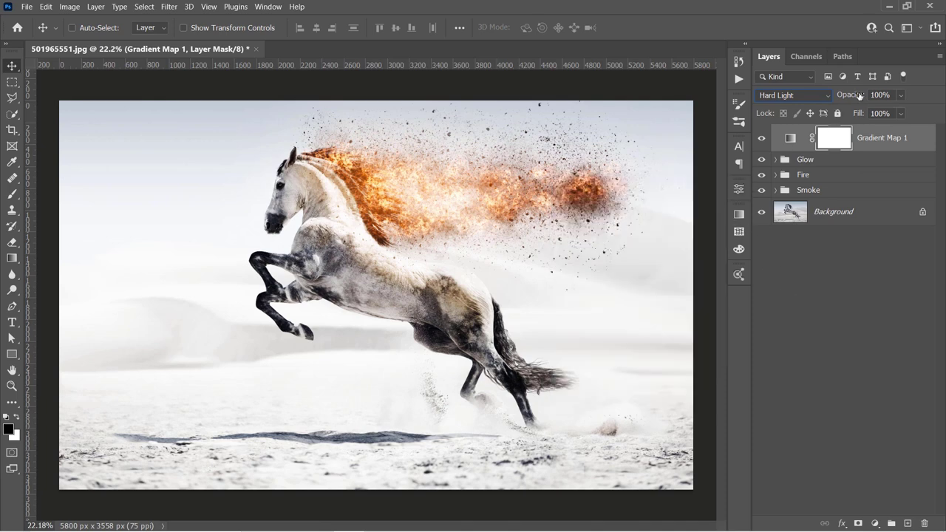
- Lower the gradient map's opacity to 60% and toggle its visibility to compare
left_click_drag(856, 96, 836, 99)
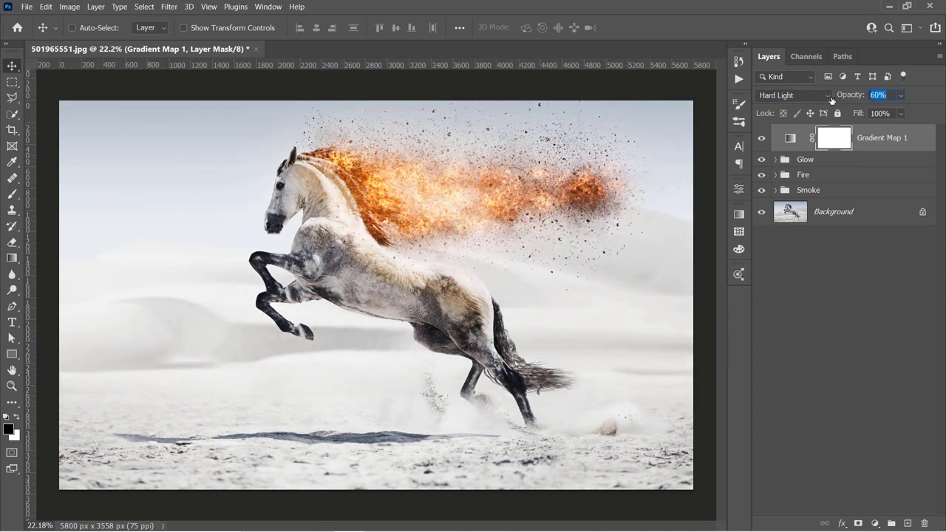
key("Return")
left_click(762, 139)
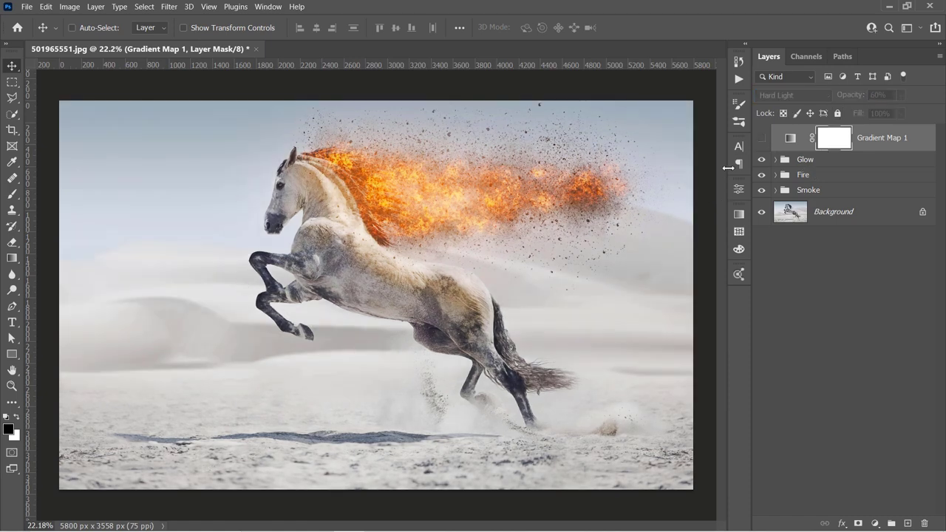
left_click(761, 138)
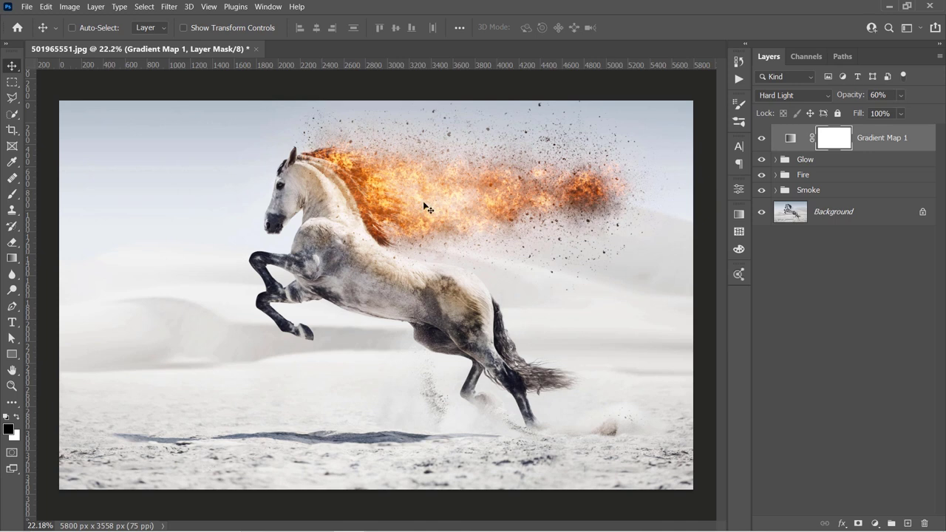
- Load Fire copy 3's pixels as a selection and invert it
left_click(776, 160)
left_click(806, 215)
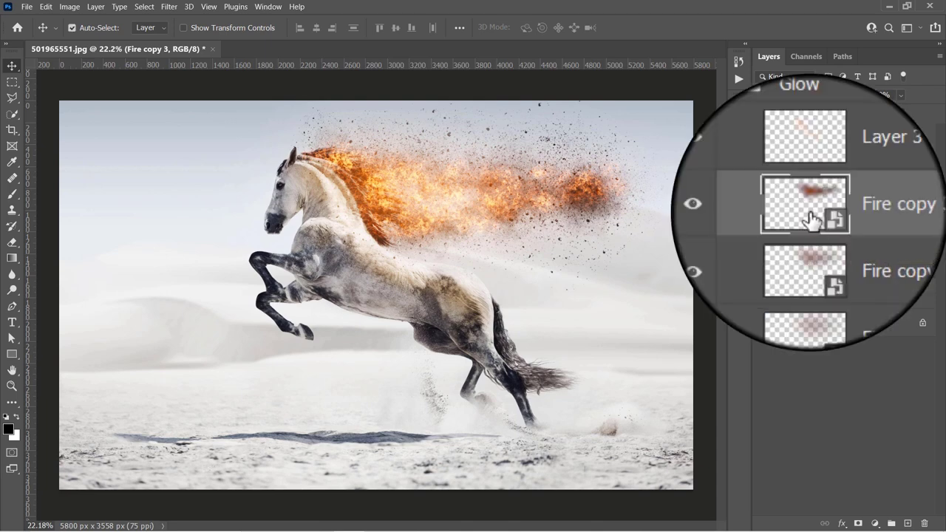
left_click_drag(811, 220, 807, 217)
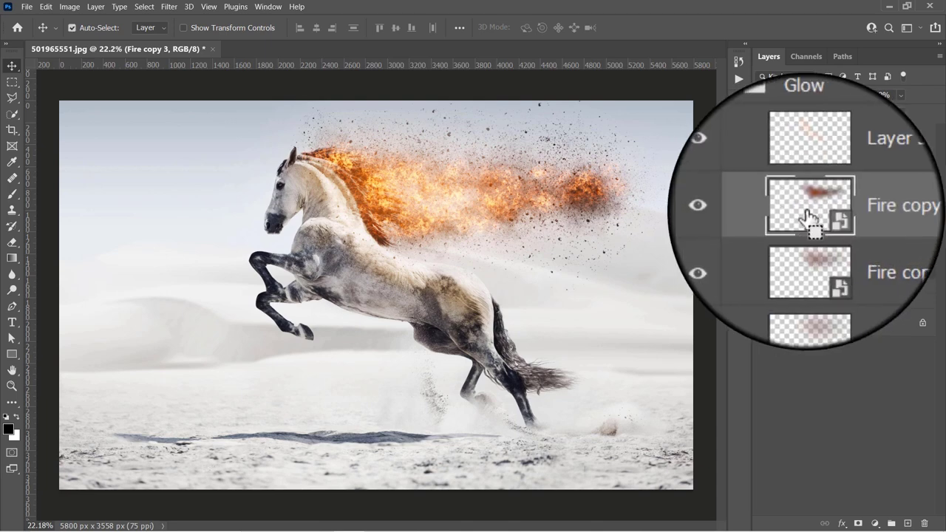
left_click(807, 214, "ctrl")
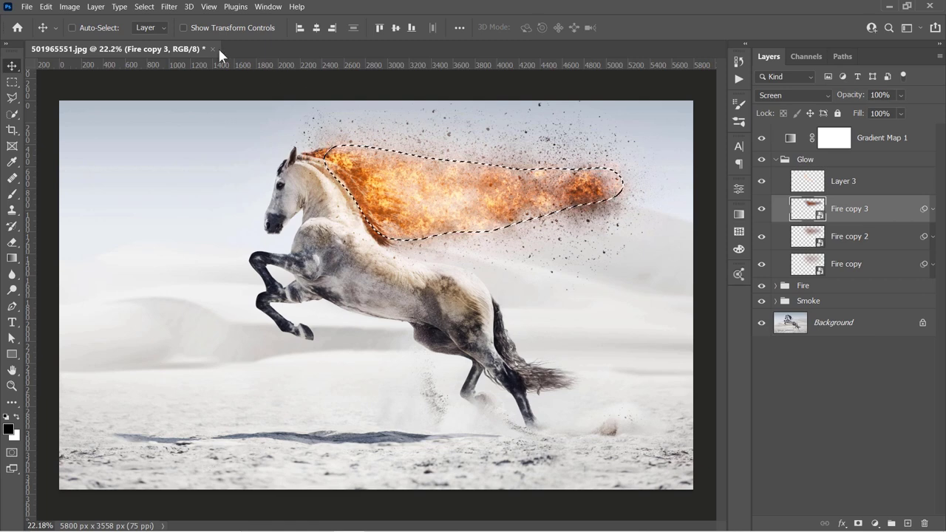
left_click(148, 7)
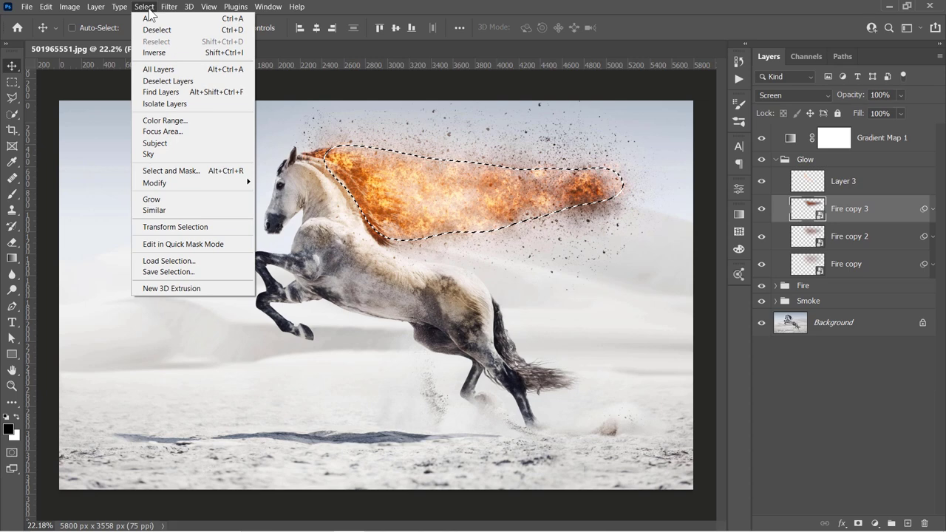
left_click(159, 55)
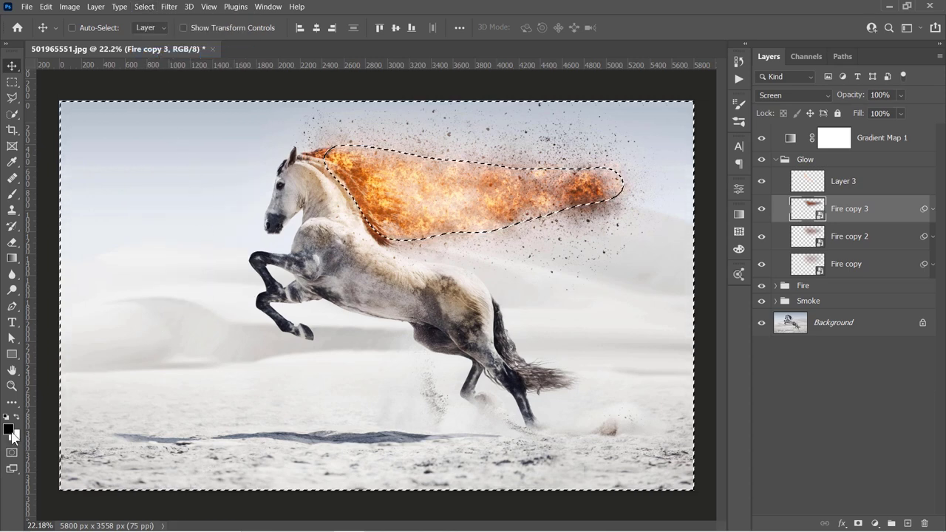
- Fill the Gradient Map mask with black outside the fire, then deselect
left_click(844, 141)
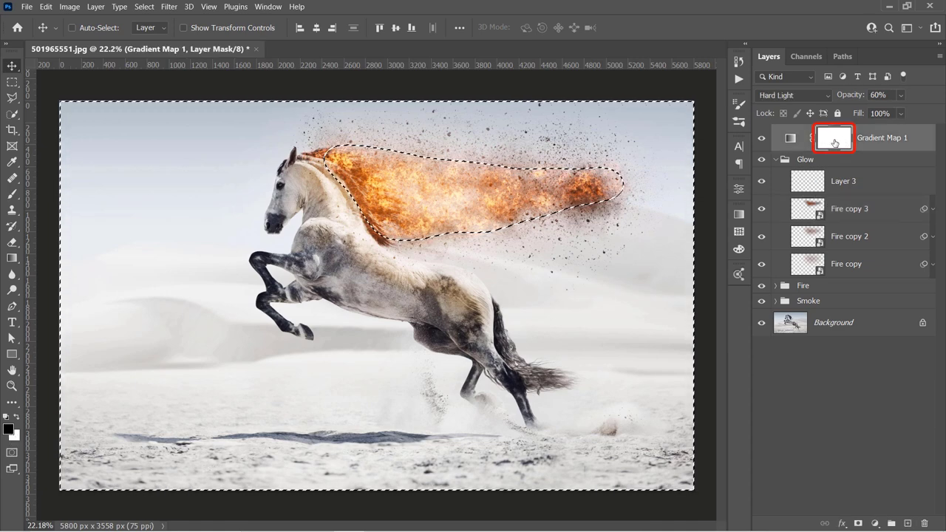
key("alt+BackSpace")
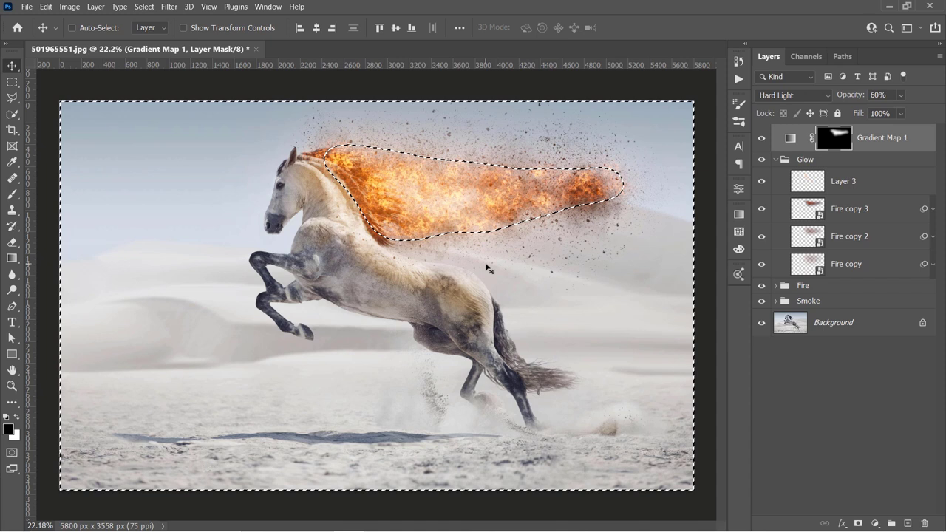
key("ctrl+d")
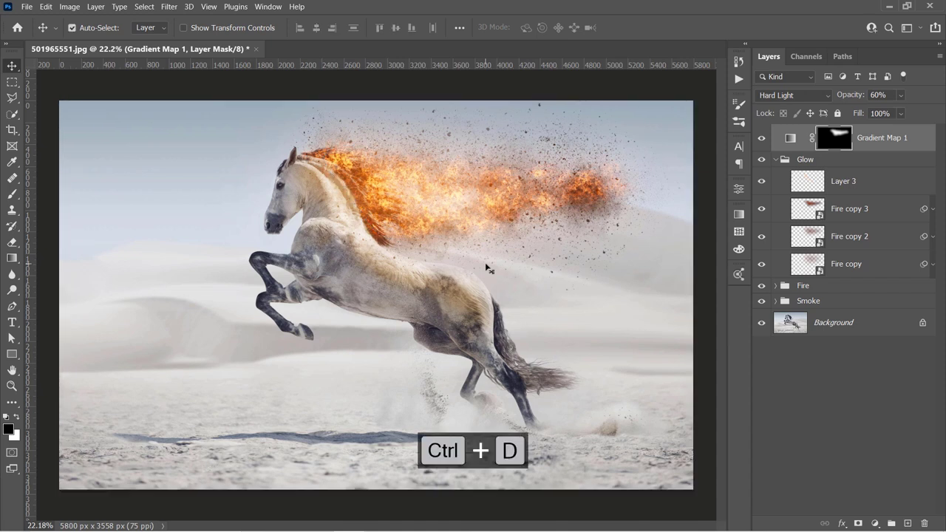
- Add a Curves adjustment that brightens the RGB highlights and slightly darkens the shadows
left_click(762, 138)
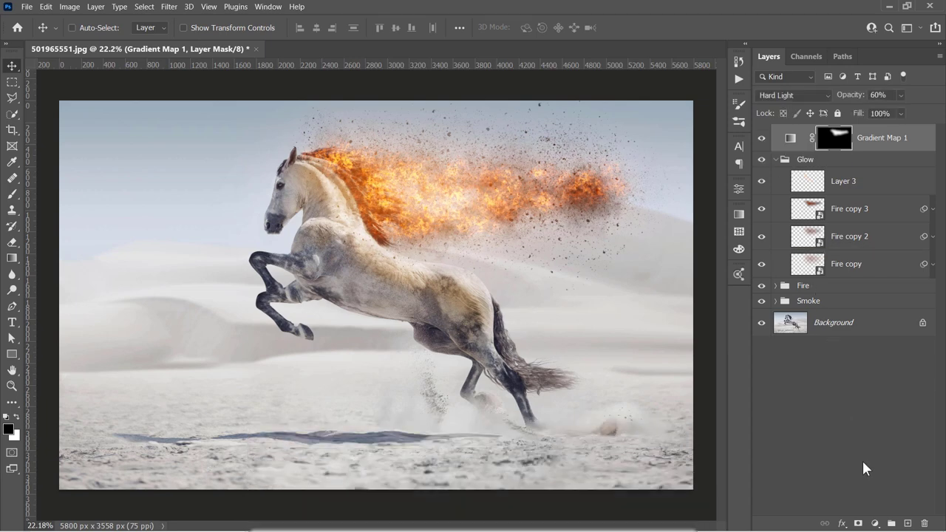
left_click(876, 524)
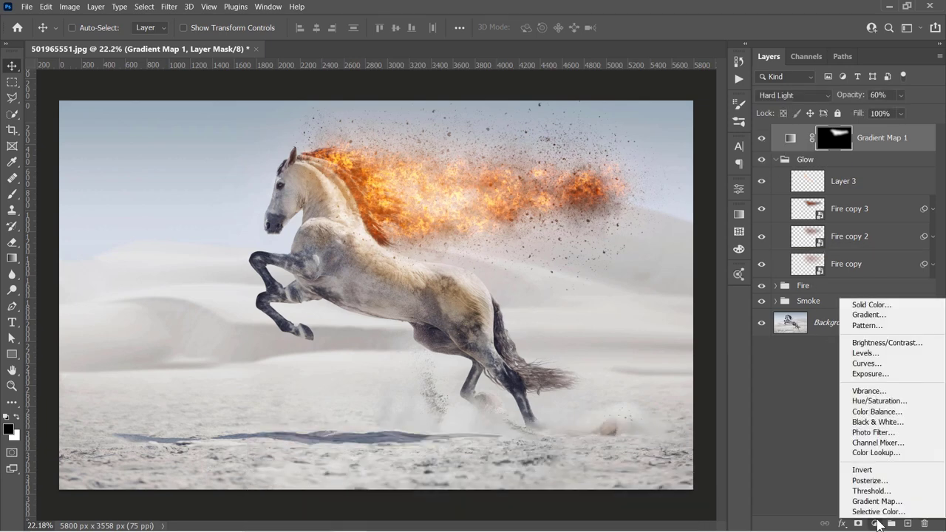
left_click(877, 364)
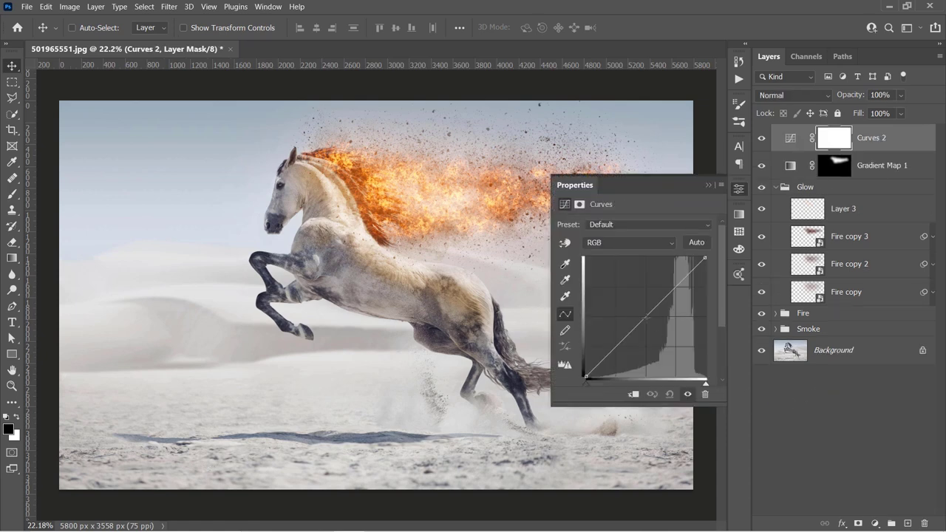
left_click(646, 317)
left_click_drag(666, 296, 666, 292)
left_click_drag(621, 342, 621, 348)
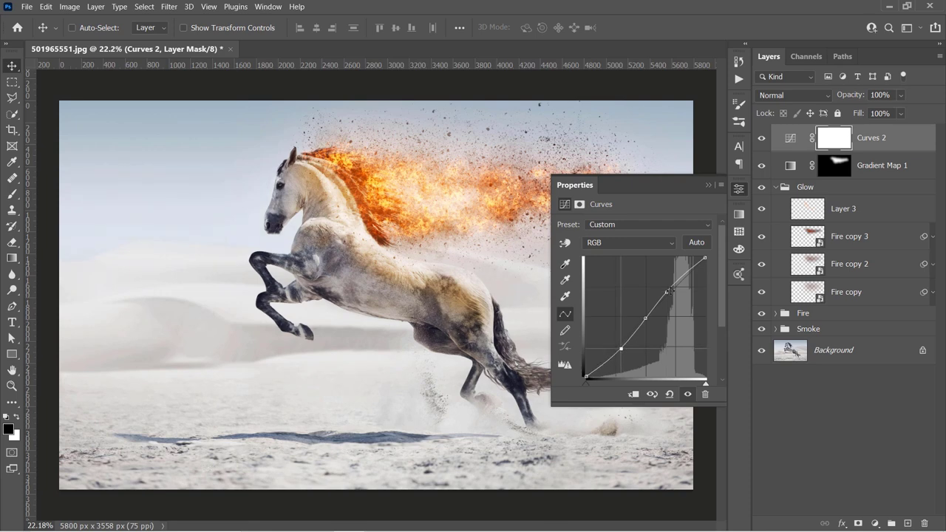
left_click_drag(669, 291, 666, 290)
- On the Red channel curve, raise the red highlights and pull the red shadows down slightly
left_click(628, 243)
left_click(627, 253)
left_click(644, 319)
left_click_drag(670, 292, 670, 285)
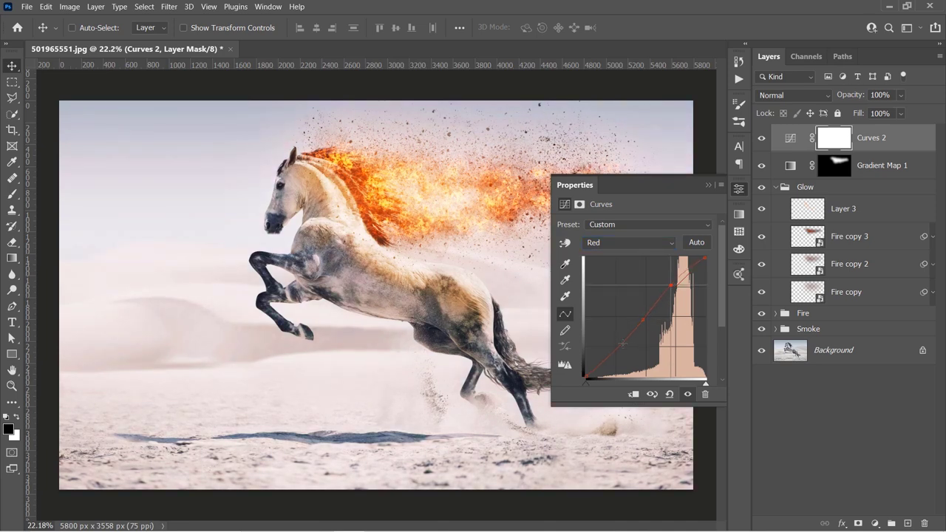
left_click_drag(623, 345, 622, 347)
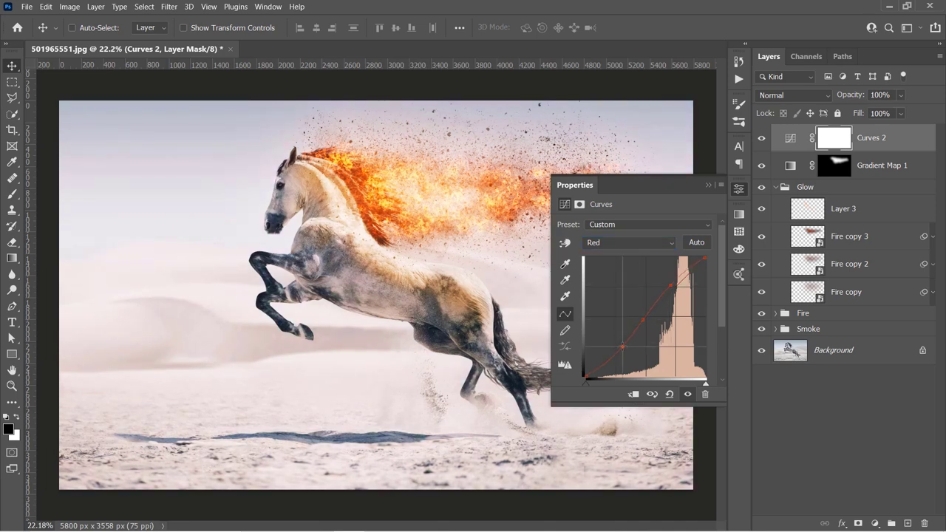
- Copy the Gradient Map's mask onto Curves 2, replacing its mask, and toggle Curves to compare
left_click(709, 185)
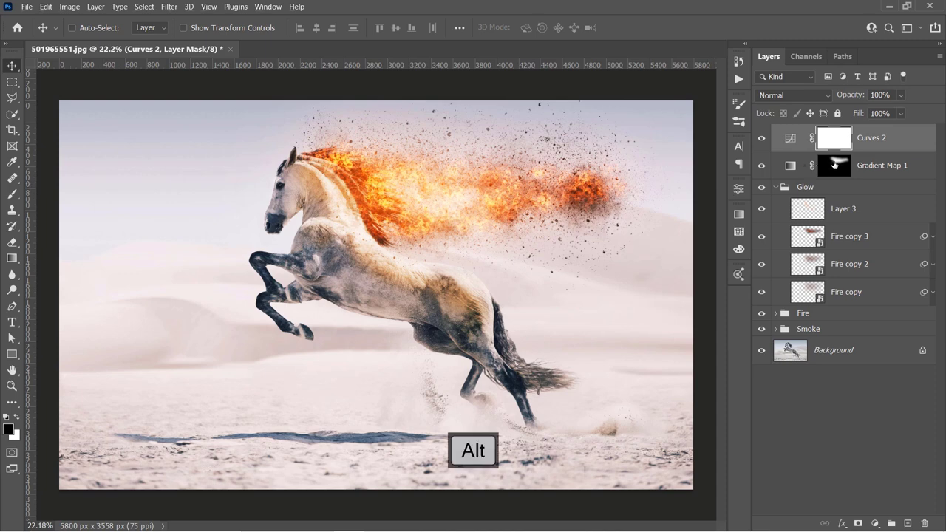
left_click_drag(835, 165, 835, 142)
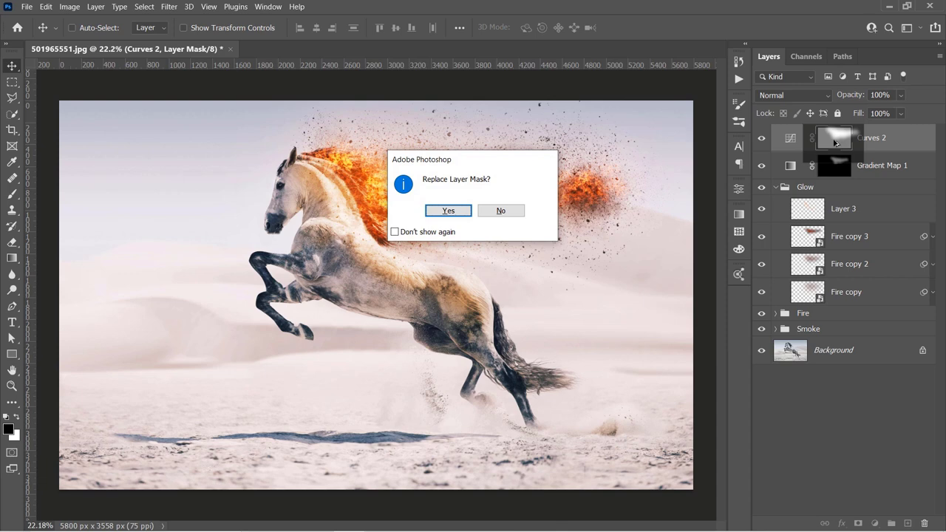
left_click(448, 211)
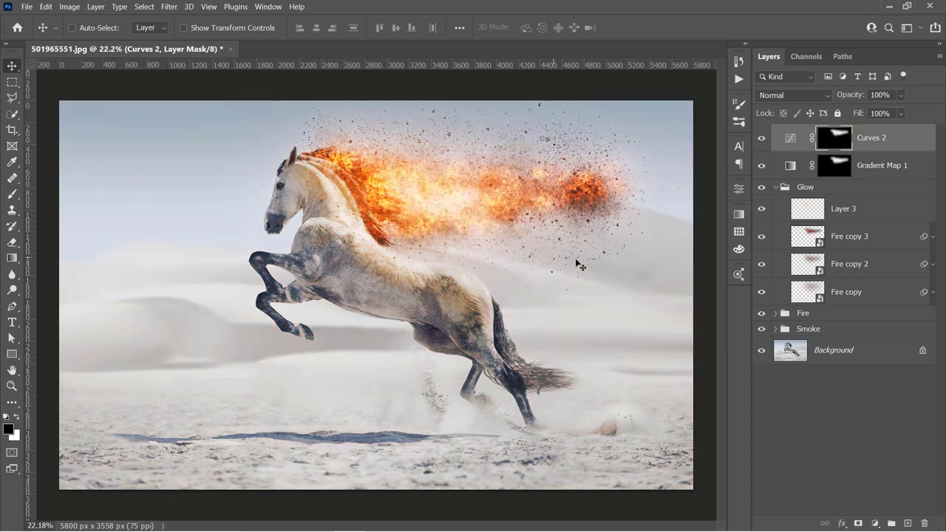
left_click(764, 165)
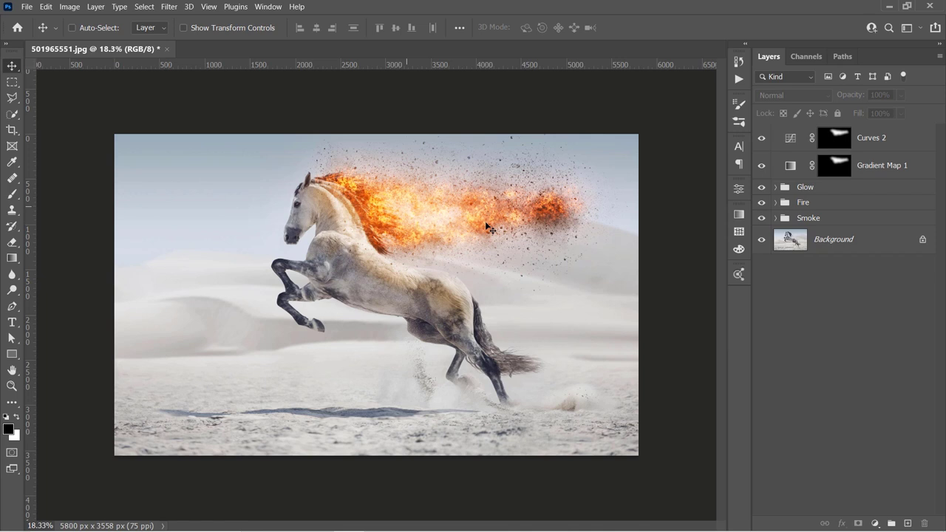
- Create Layer 4 above the Smoke group and load the smoke--1 brush, enlarged beyond 555 px
left_click(794, 220)
left_click(908, 524)
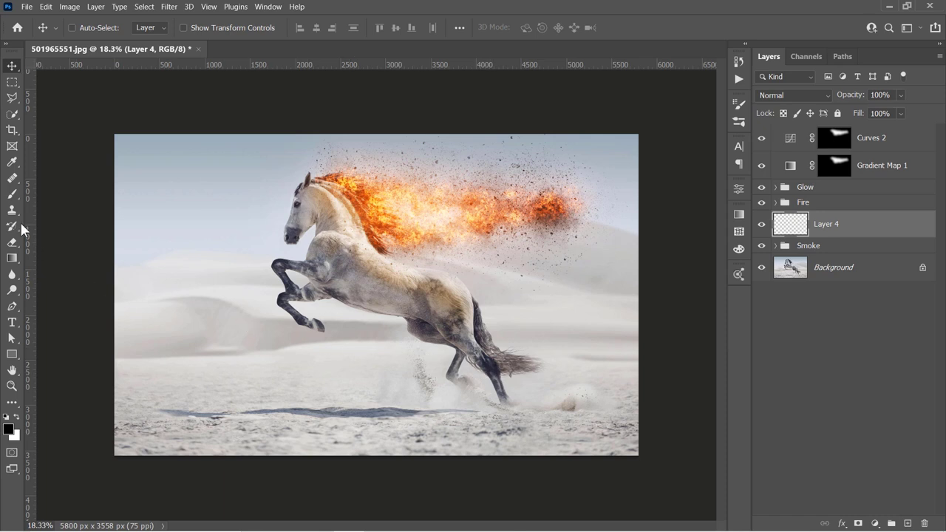
left_click(12, 194)
left_click(86, 25)
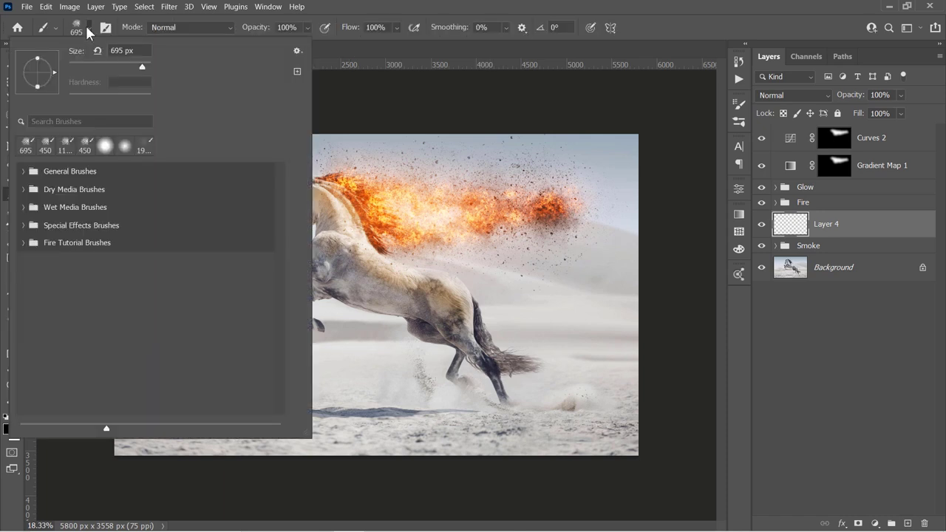
left_click(24, 243)
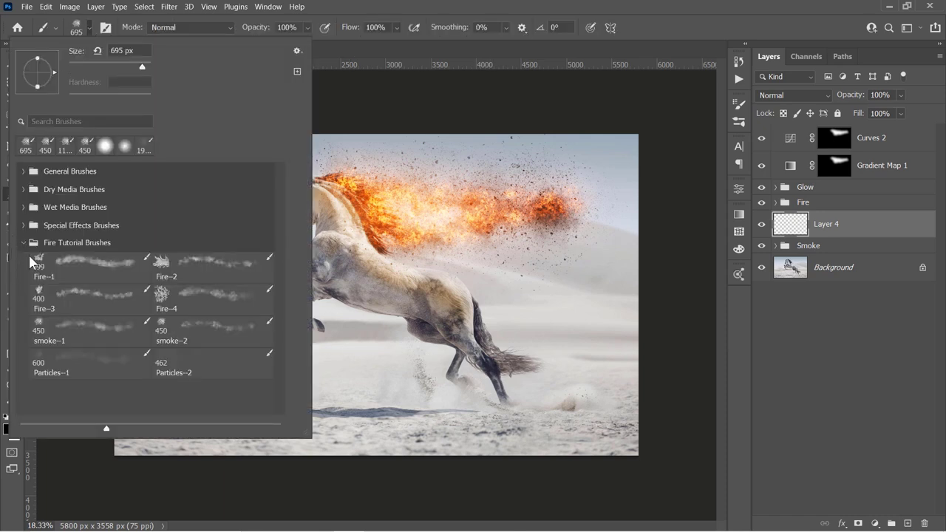
left_click(70, 338)
left_click_drag(392, 211, 411, 211)
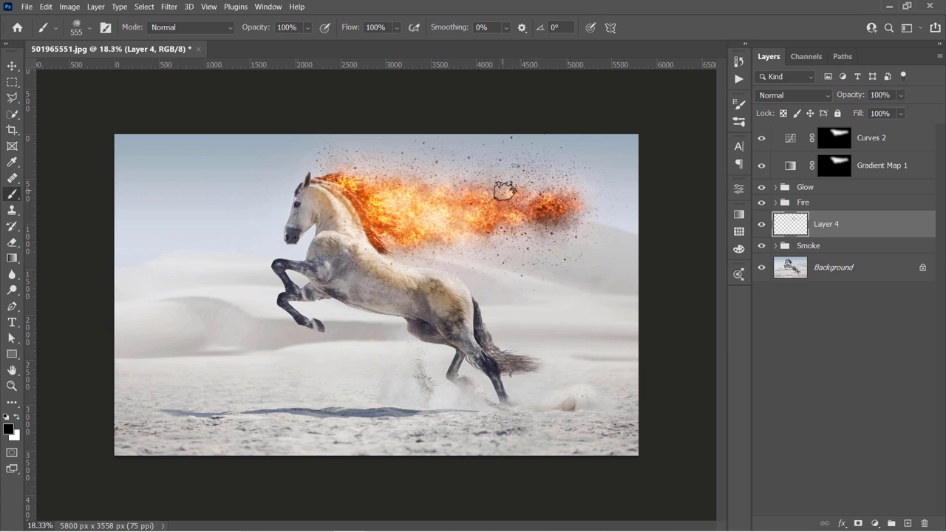
key("bracketright")
key("bracketright")
key("bracketright")
key("bracketright")
key("bracketright")
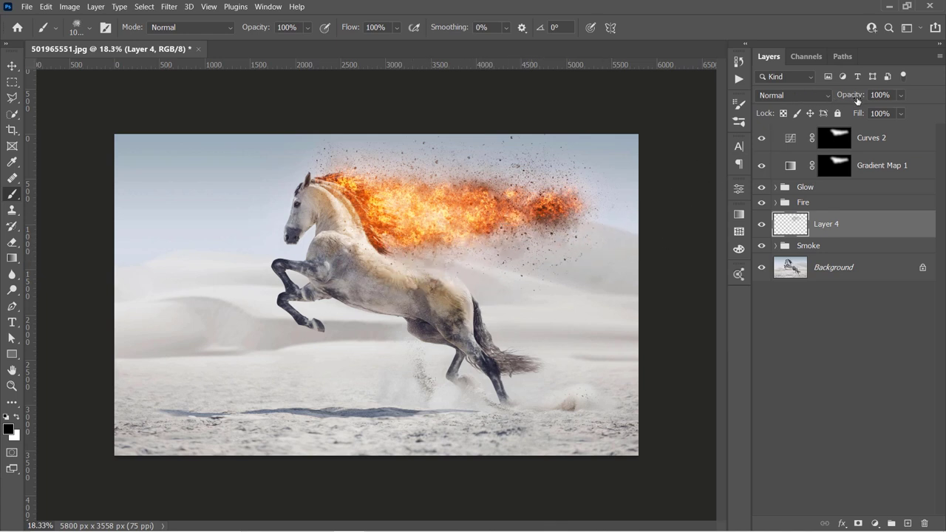
- Drop Layer 4 to 72% opacity, move it into the Smoke group, and toggle the group to compare
left_click_drag(857, 99, 837, 101)
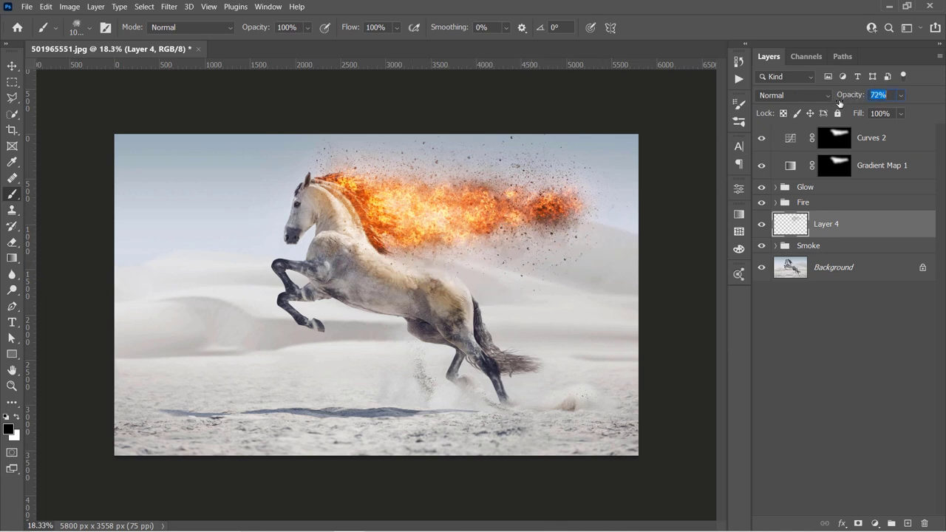
left_click_drag(818, 216, 830, 244)
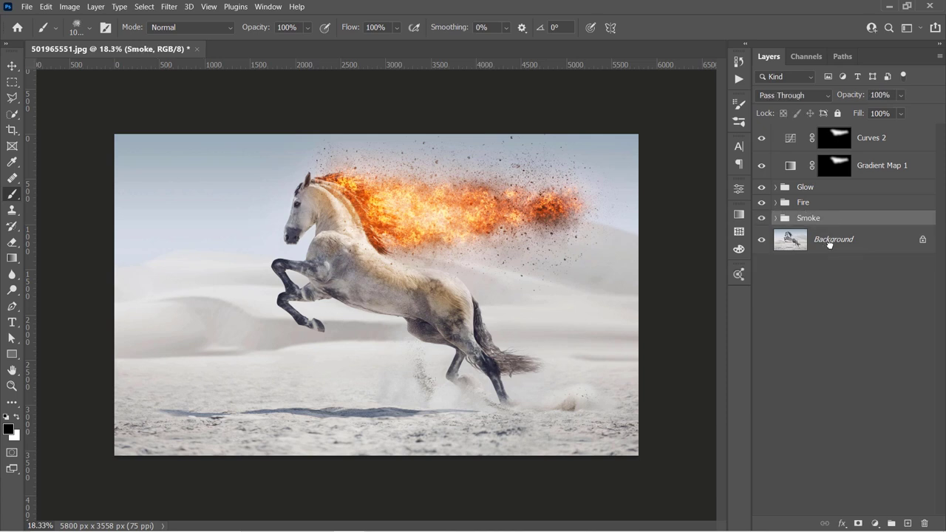
left_click(762, 139)
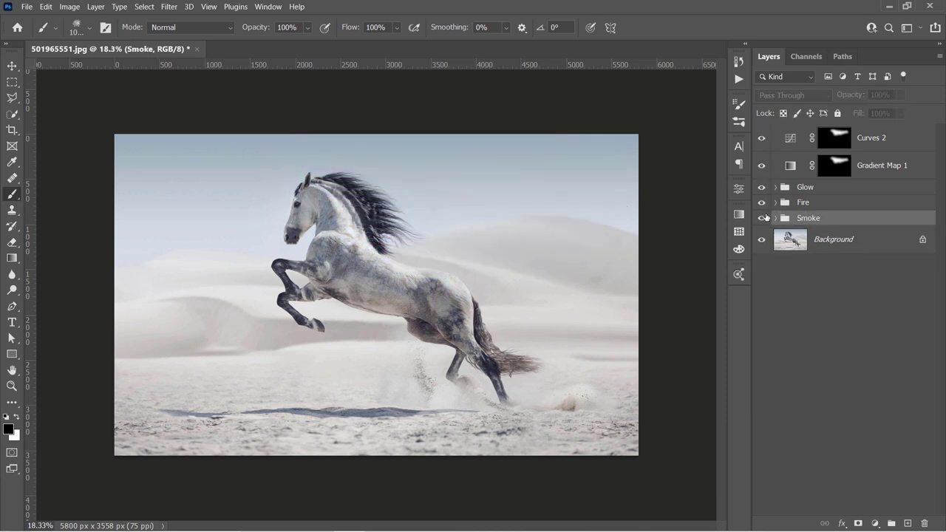
left_click(763, 218)
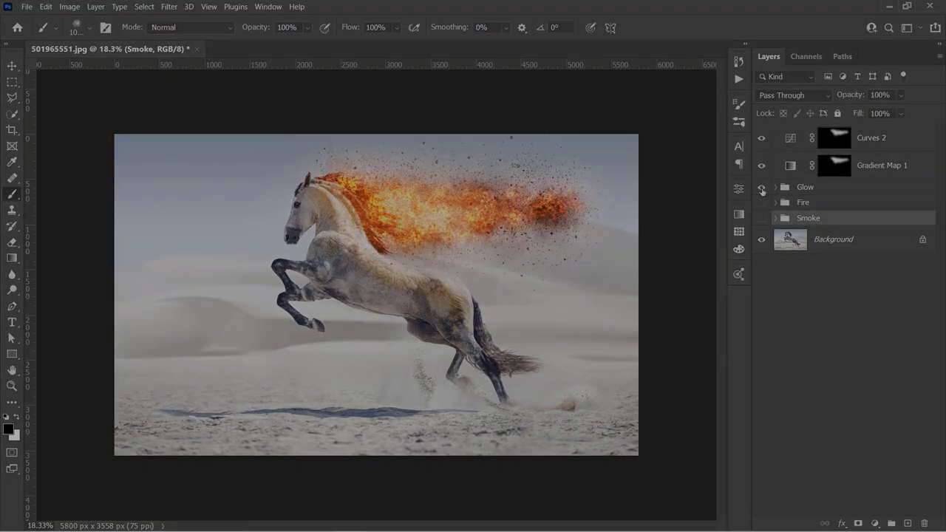